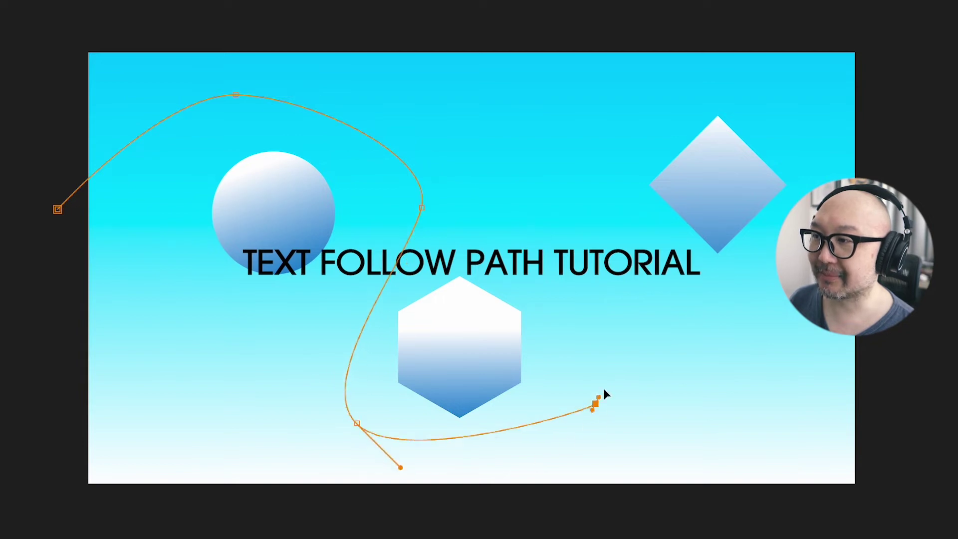
# Step: Draw a winding Bezier mask path on the title text layer, looping around the sphere and hexagon
pyautogui.moveTo(577, 212); pyautogui.dragTo(555, 171)
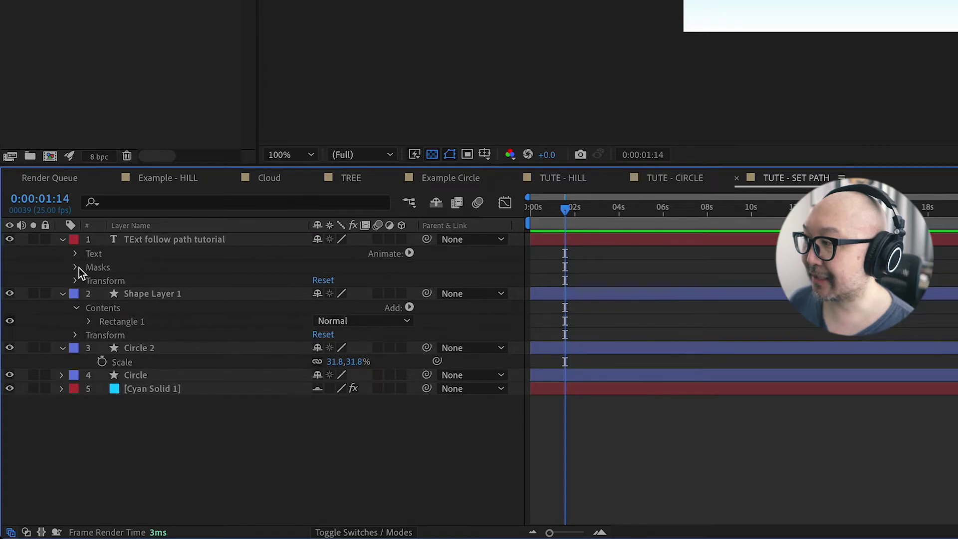
# Step: Set the TEXT FOLLOW PATH TUTORIAL layer's Path Options path to Mask 1
pyautogui.click(77, 267)
pyautogui.click(123, 282)
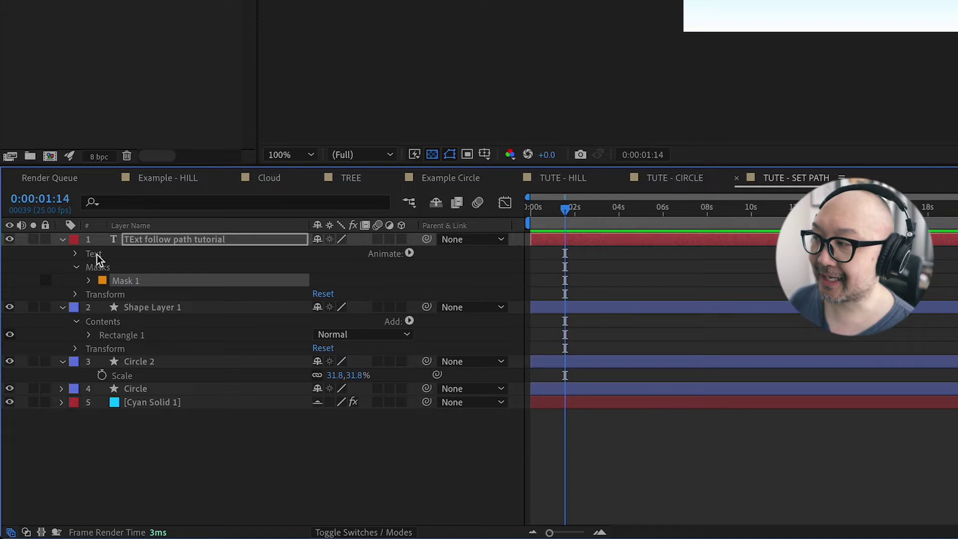
pyautogui.click(76, 253)
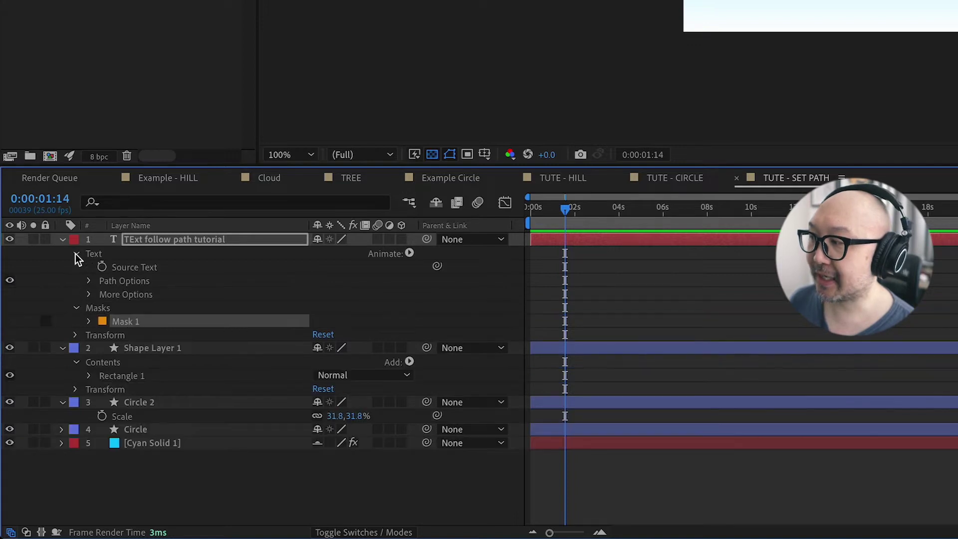
pyautogui.click(89, 281)
pyautogui.click(357, 300)
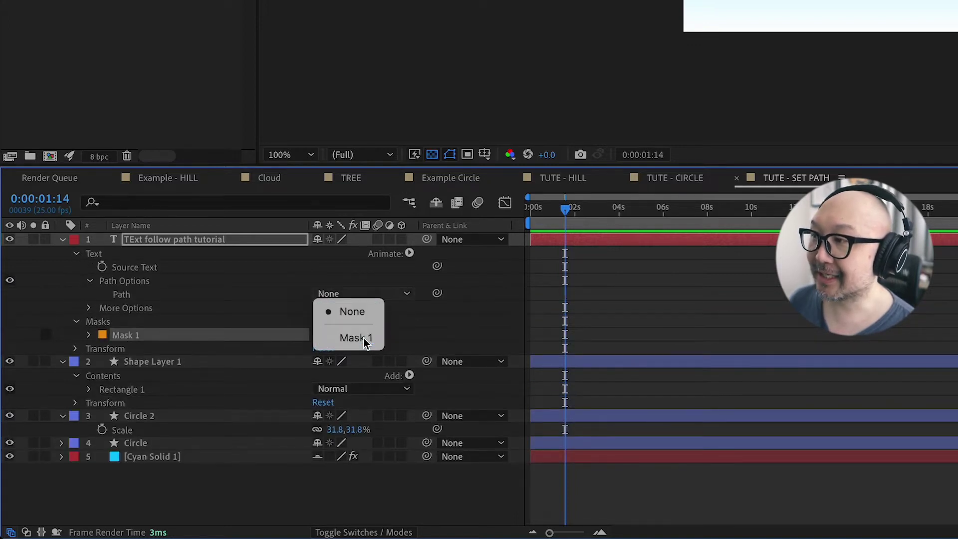
pyautogui.click(368, 336)
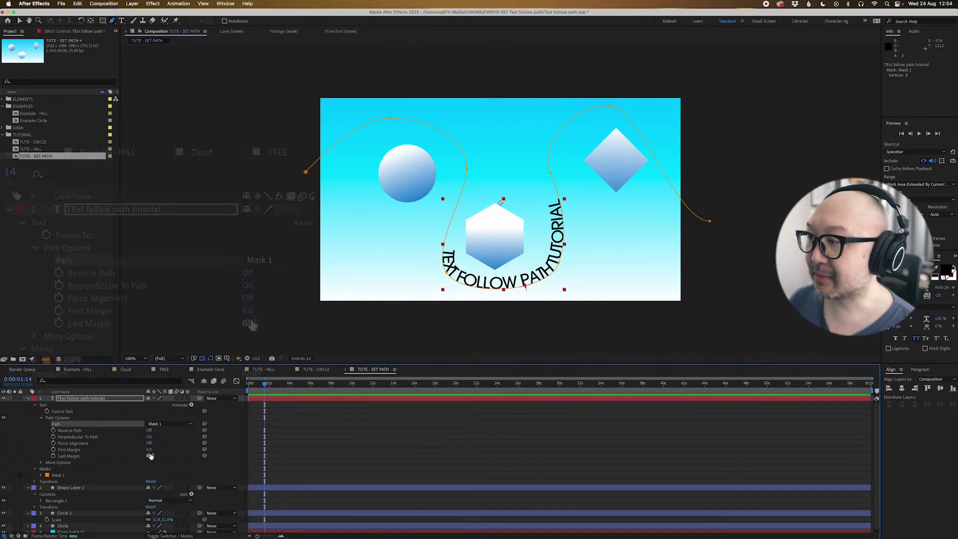
# Step: Keyframe First Margin from -2575 to 281 so the title slides along the path, then select the Hill layer
pyautogui.moveTo(149, 456); pyautogui.dragTo(56, 458)
pyautogui.press('super+z')
pyautogui.click(53, 450)
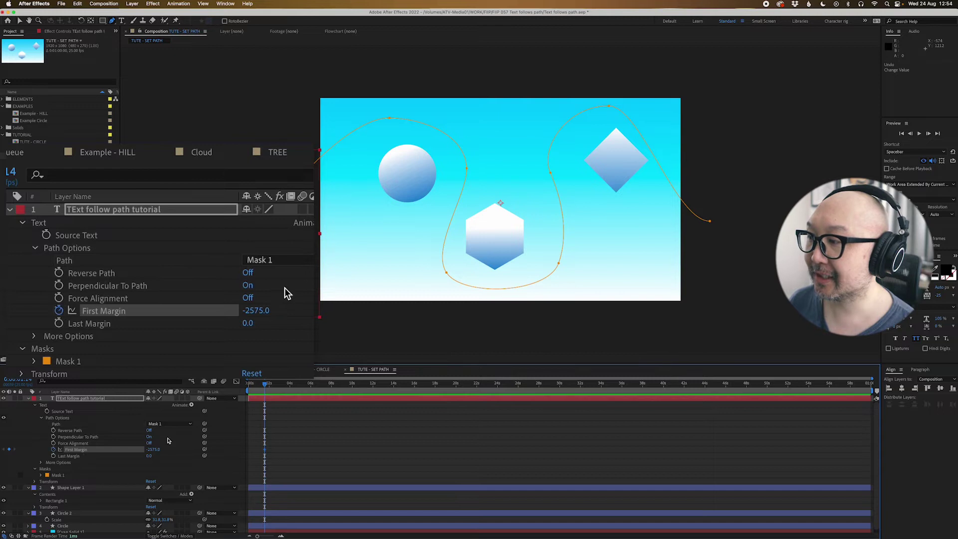
pyautogui.click(249, 450)
pyautogui.moveTo(289, 391); pyautogui.dragTo(292, 391)
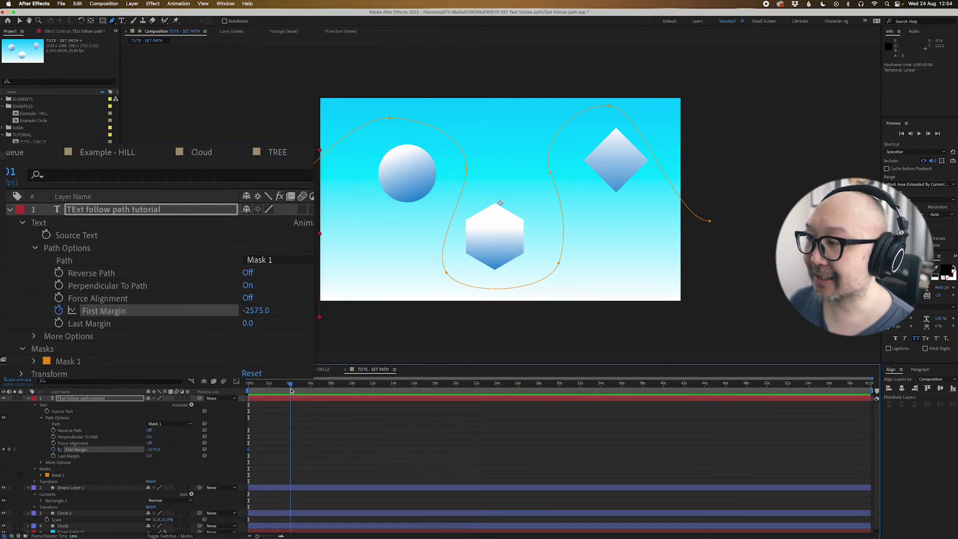
pyautogui.moveTo(155, 451); pyautogui.dragTo(378, 487)
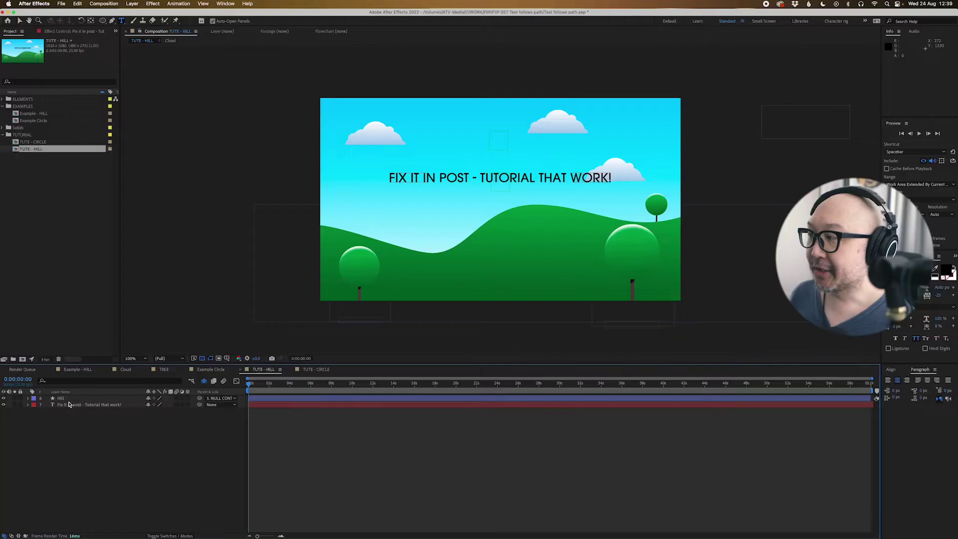
pyautogui.click(69, 399)
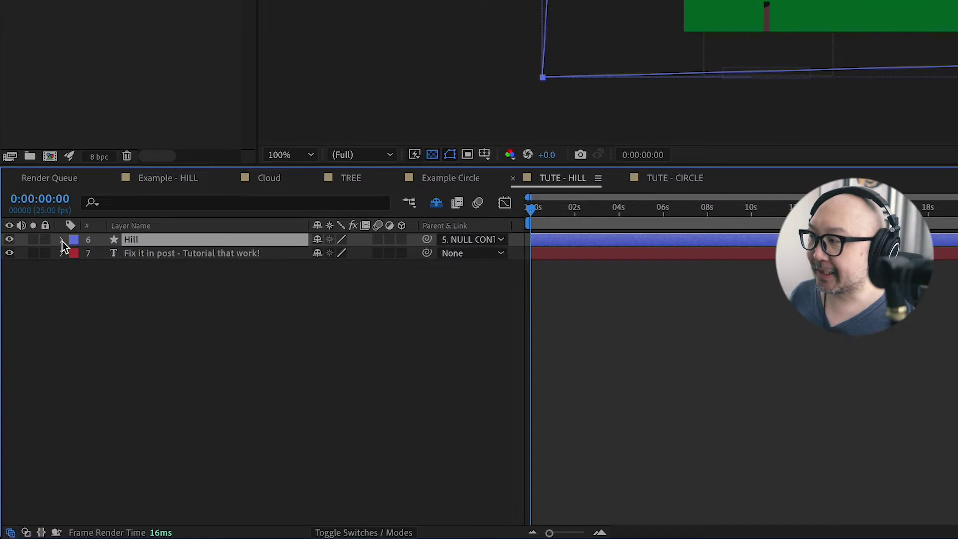
# Step: Copy the Path of the Hill layer's Shape 1 with Edit > Copy
pyautogui.click(61, 240)
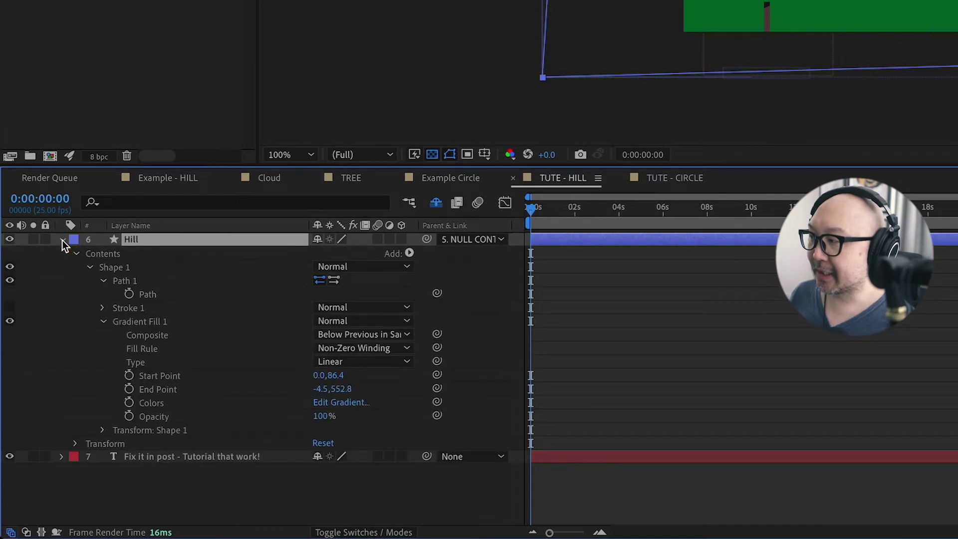
pyautogui.click(78, 255)
pyautogui.click(78, 256)
pyautogui.click(124, 268)
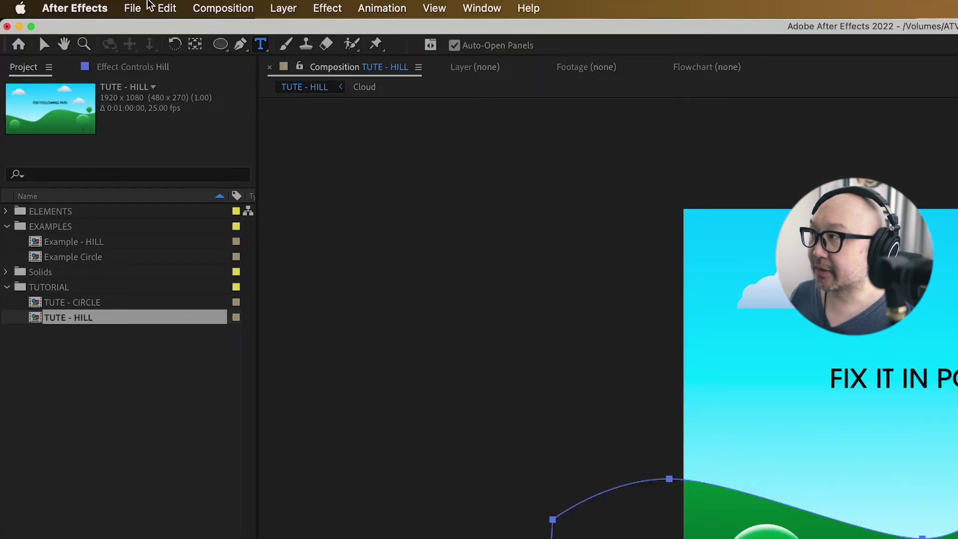
pyautogui.click(167, 8)
pyautogui.click(208, 110)
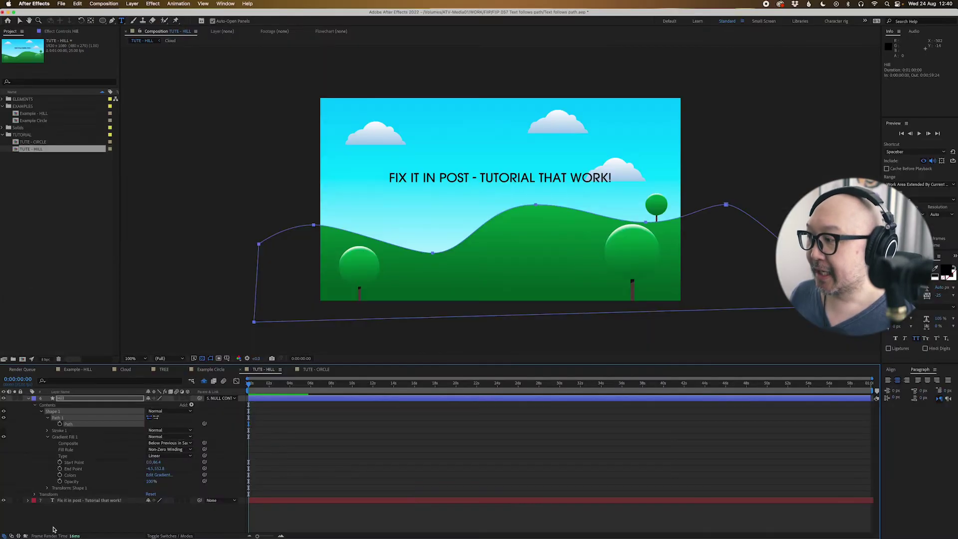
# Step: Start an empty Pen-tool mask on the 'Fix it in post - Tutorial that work!' text layer
pyautogui.click(74, 501)
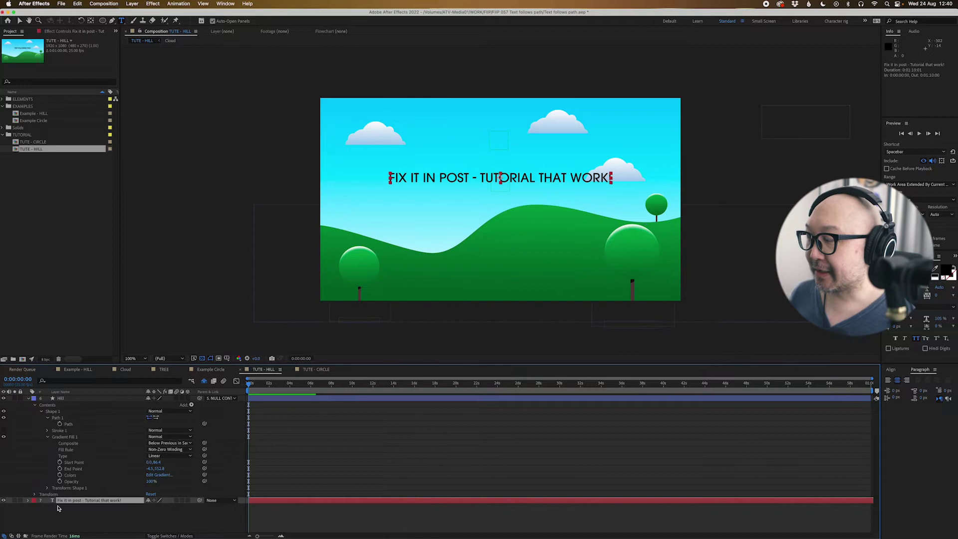
pyautogui.click(29, 399)
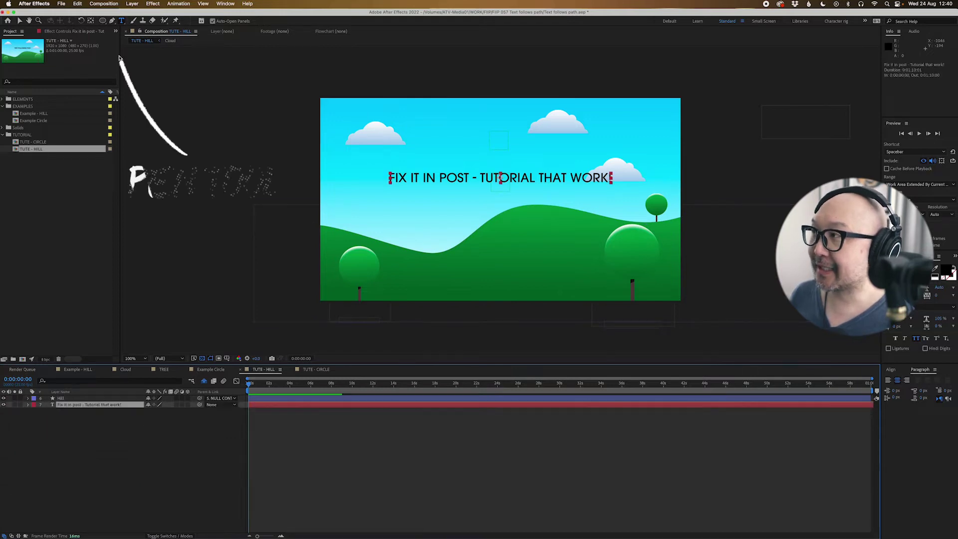
pyautogui.click(112, 20)
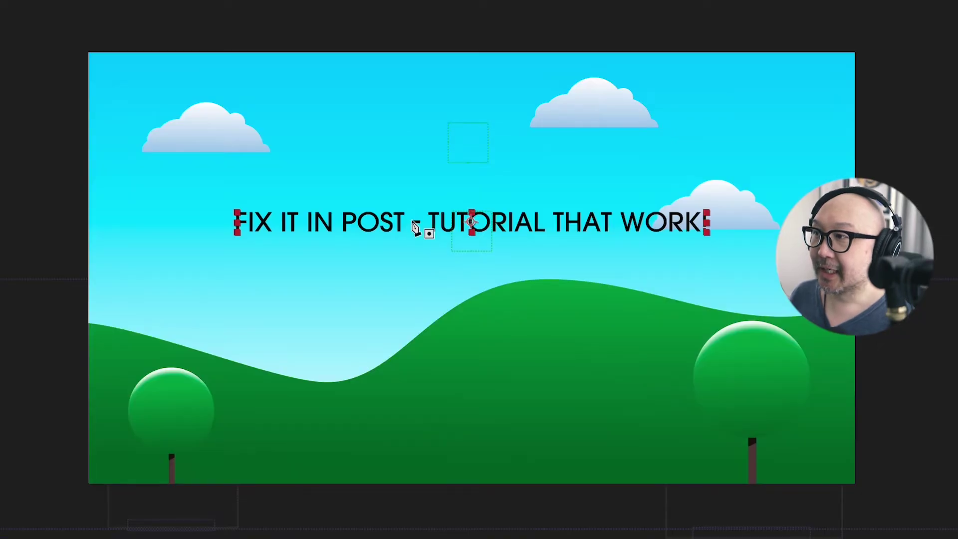
pyautogui.click(412, 221)
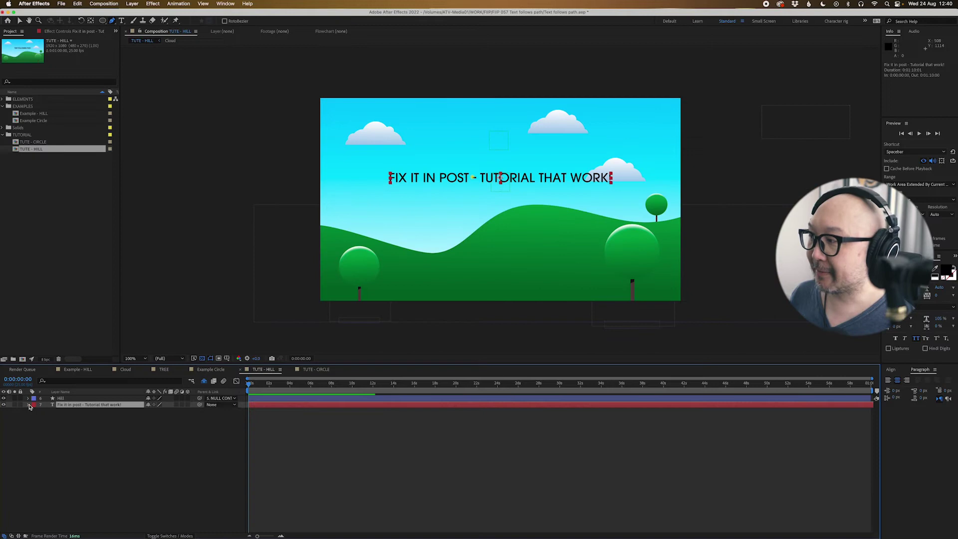
pyautogui.click(28, 404)
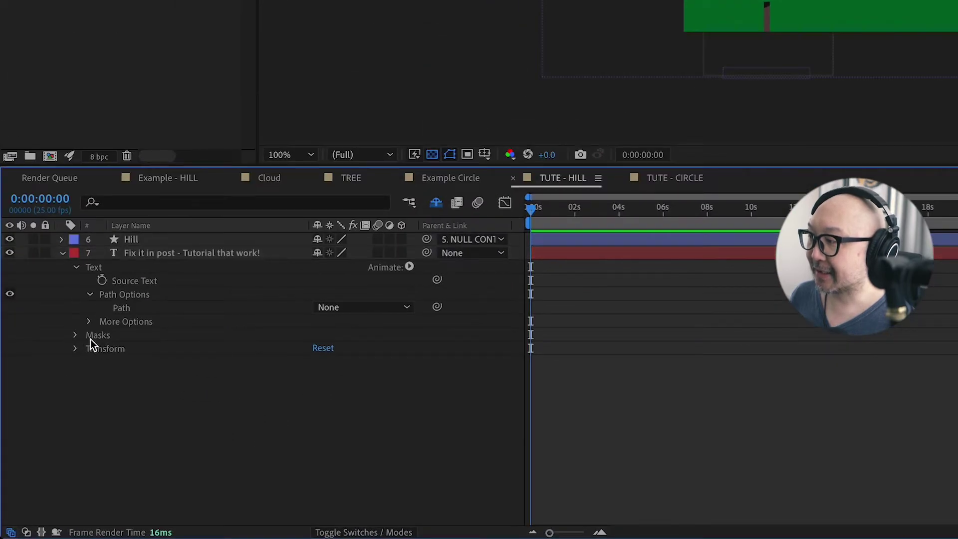
# Step: Paste the copied hill curve into Mask 1's Mask Path on the title layer
pyautogui.click(75, 335)
pyautogui.click(125, 350)
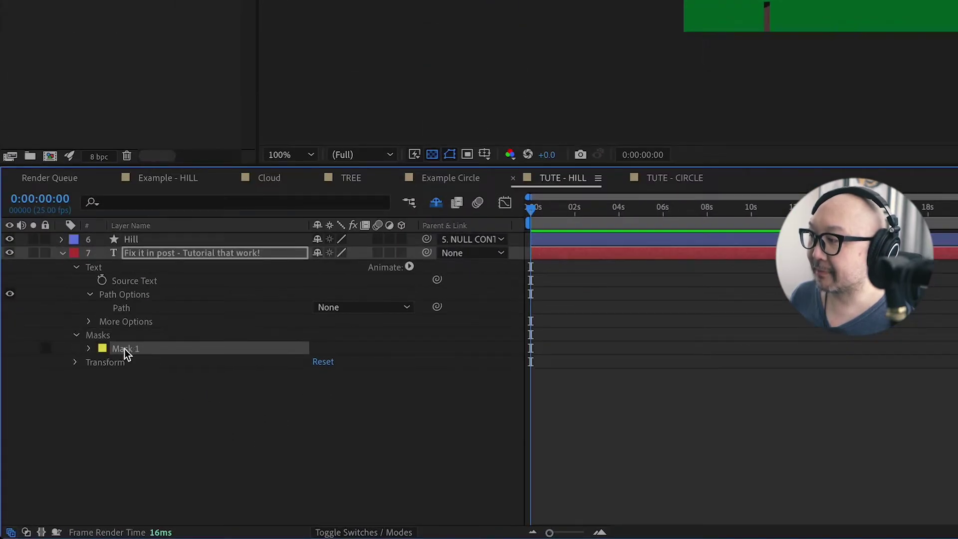
pyautogui.click(88, 349)
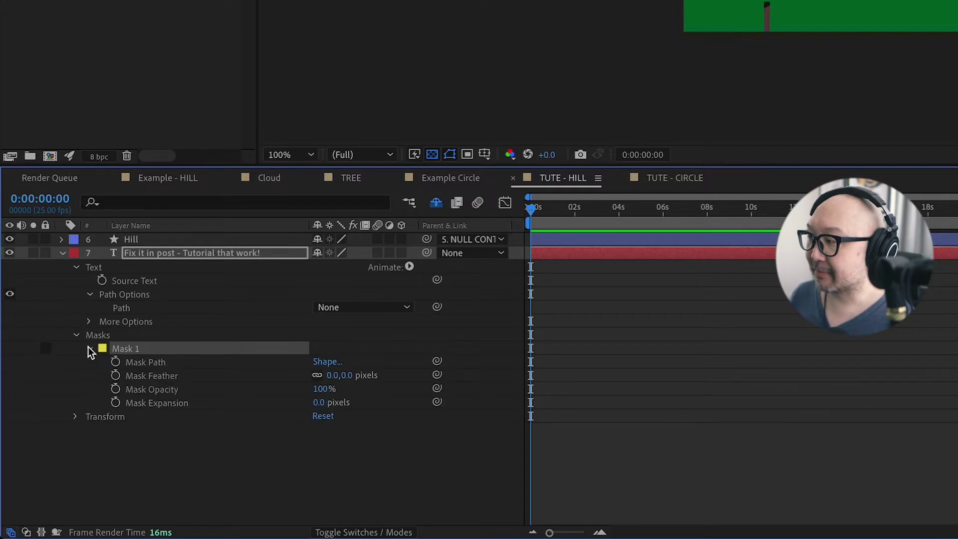
pyautogui.click(148, 363)
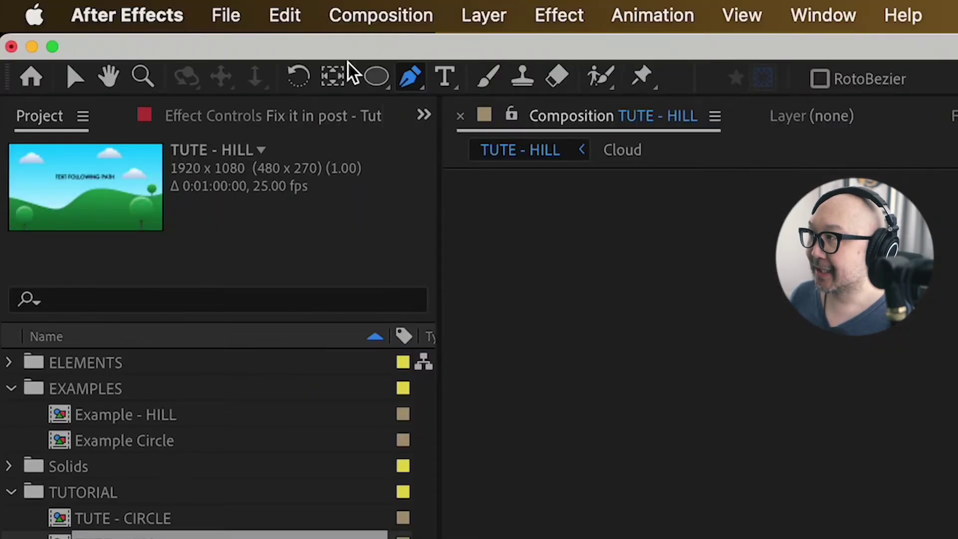
pyautogui.click(304, 19)
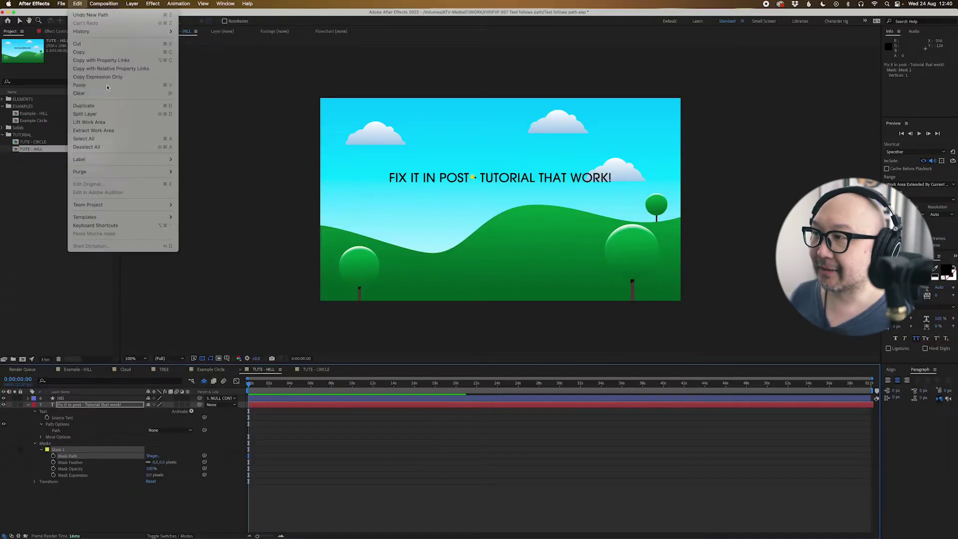
pyautogui.click(391, 311)
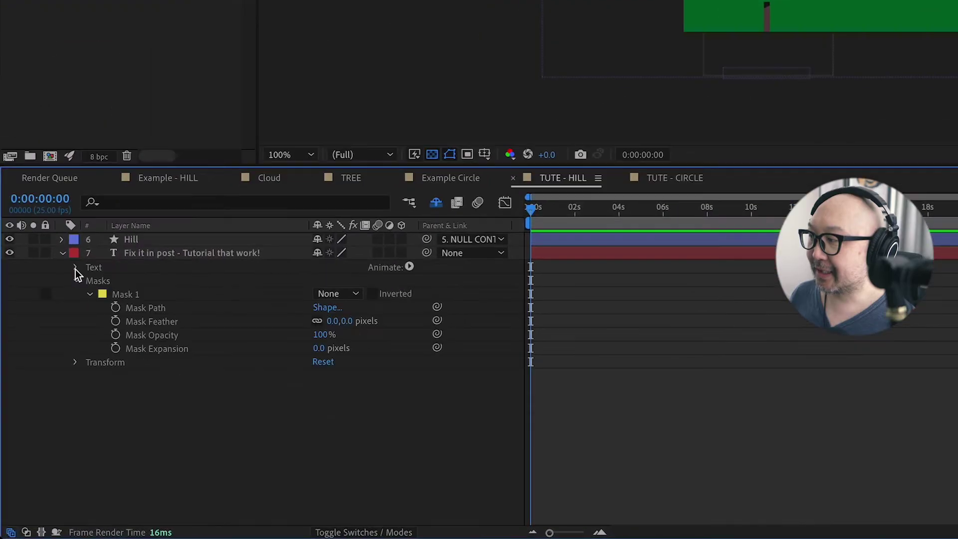
pyautogui.click(75, 270)
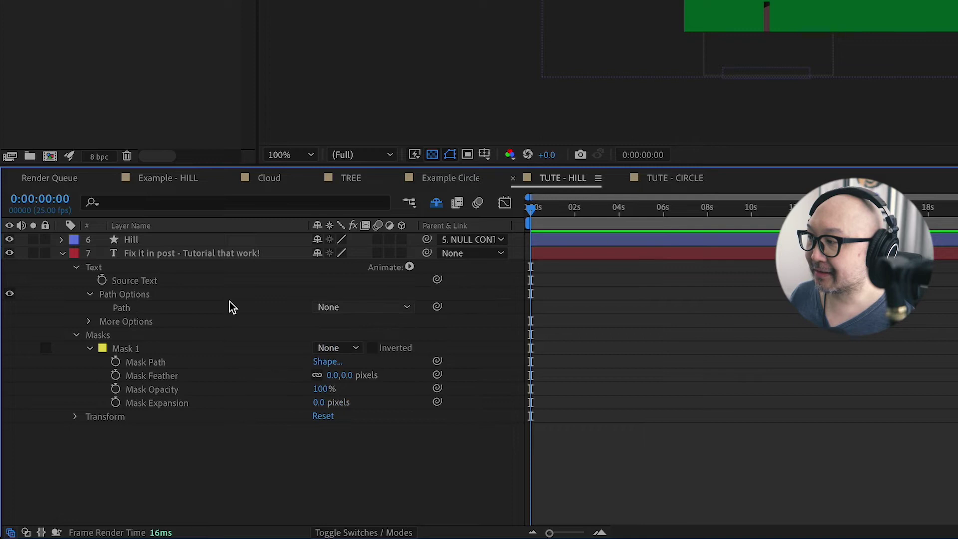
# Step: Set the hill title's text Path to Mask 1 and solo the text layer
pyautogui.click(379, 308)
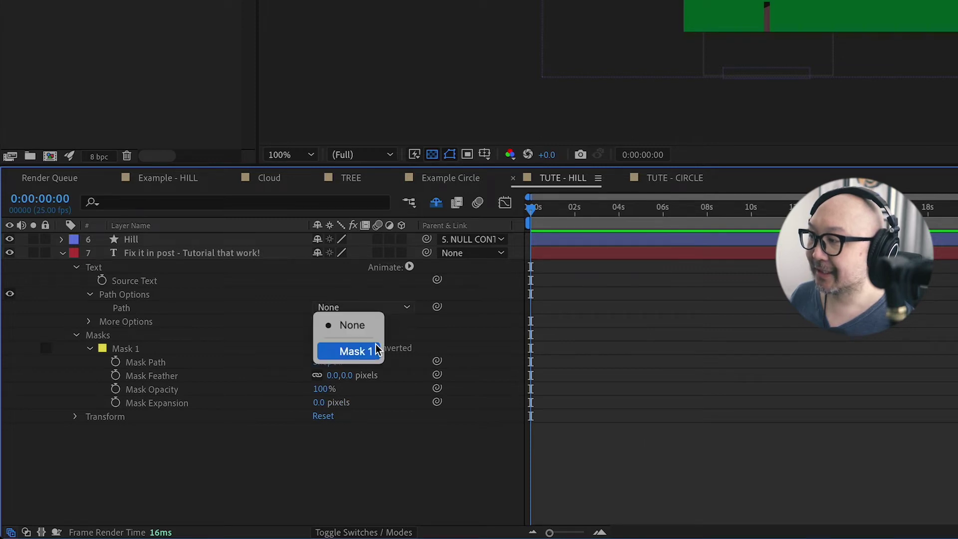
pyautogui.click(366, 355)
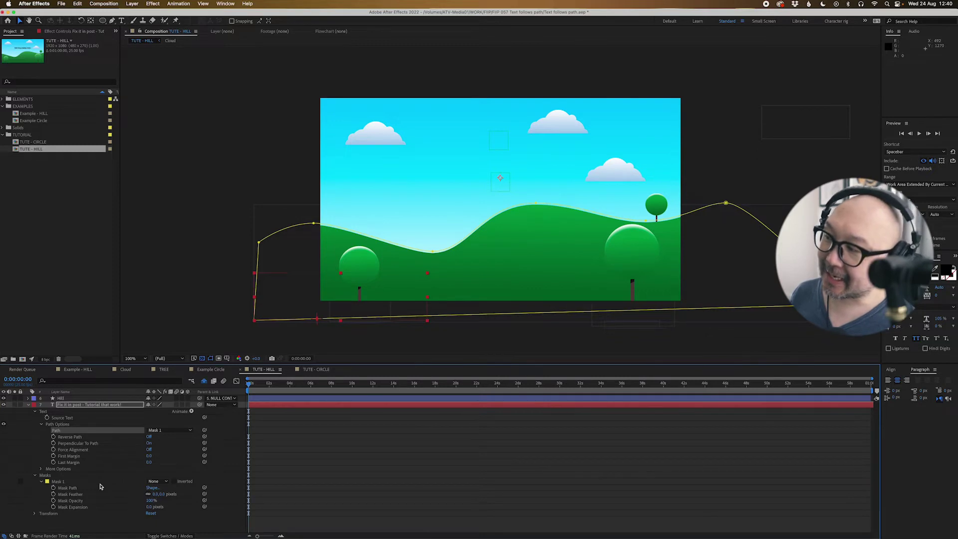
pyautogui.click(15, 405)
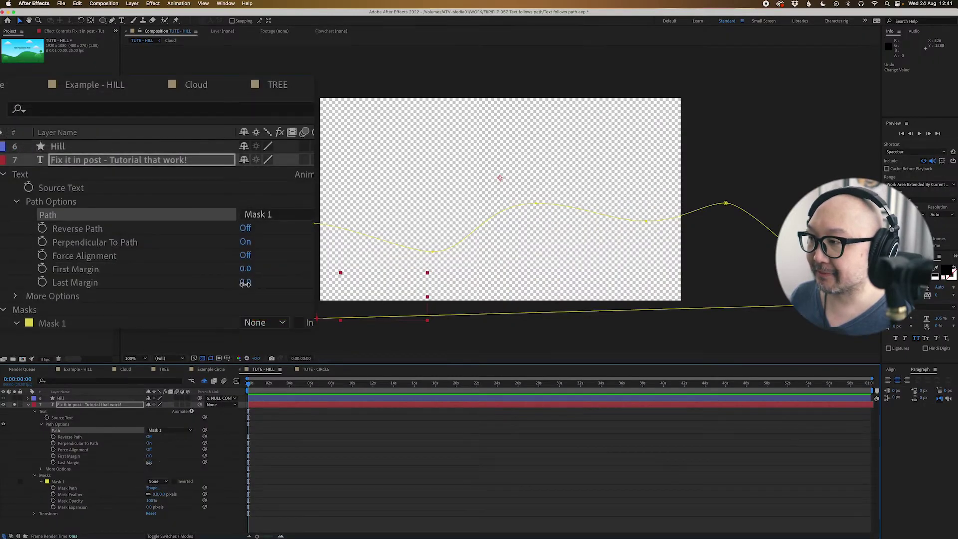
# Step: Adjust the title's Last Margin and enable Reverse Path so the text sits on the hill curve
pyautogui.moveTo(148, 462); pyautogui.dragTo(161, 461)
pyautogui.moveTo(2, 449); pyautogui.dragTo(95, 474)
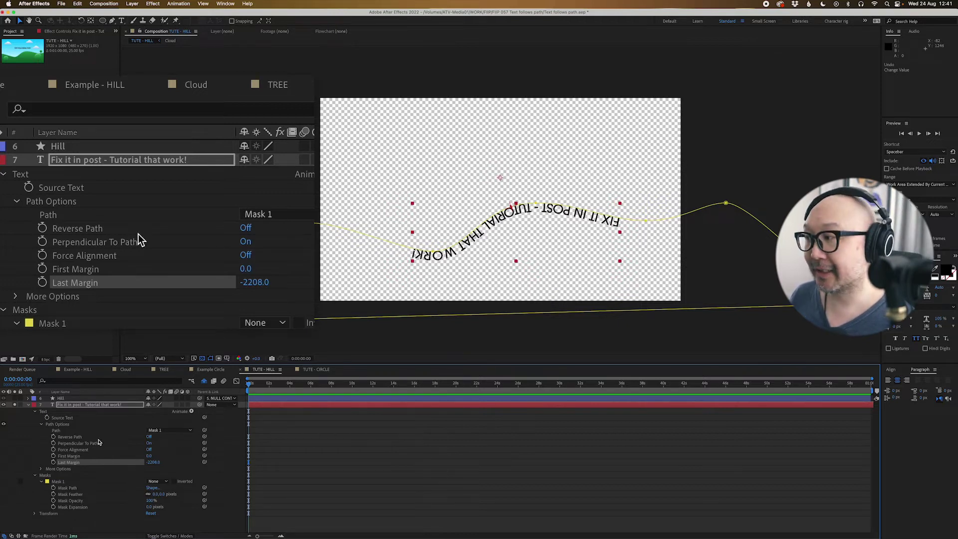
pyautogui.click(84, 438)
pyautogui.click(149, 437)
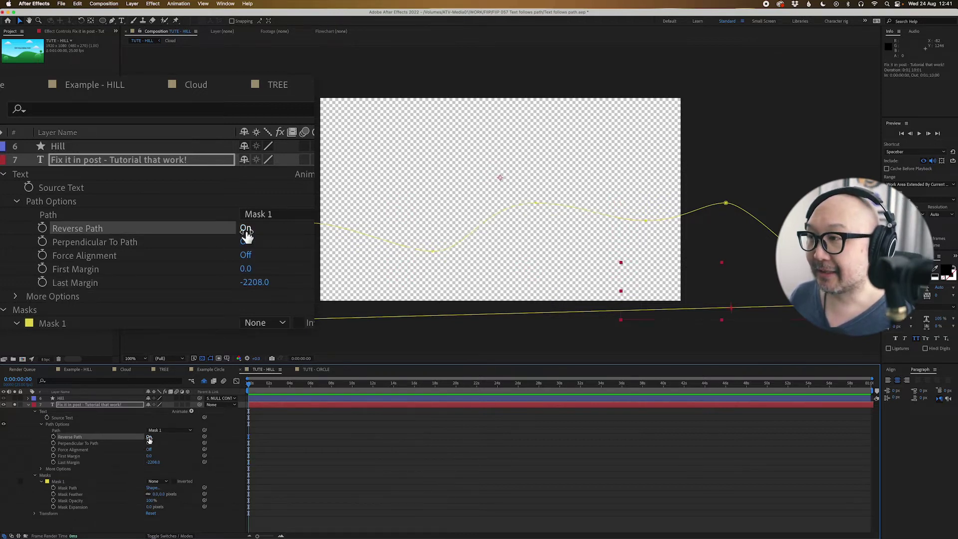
pyautogui.moveTo(251, 283); pyautogui.dragTo(320, 282)
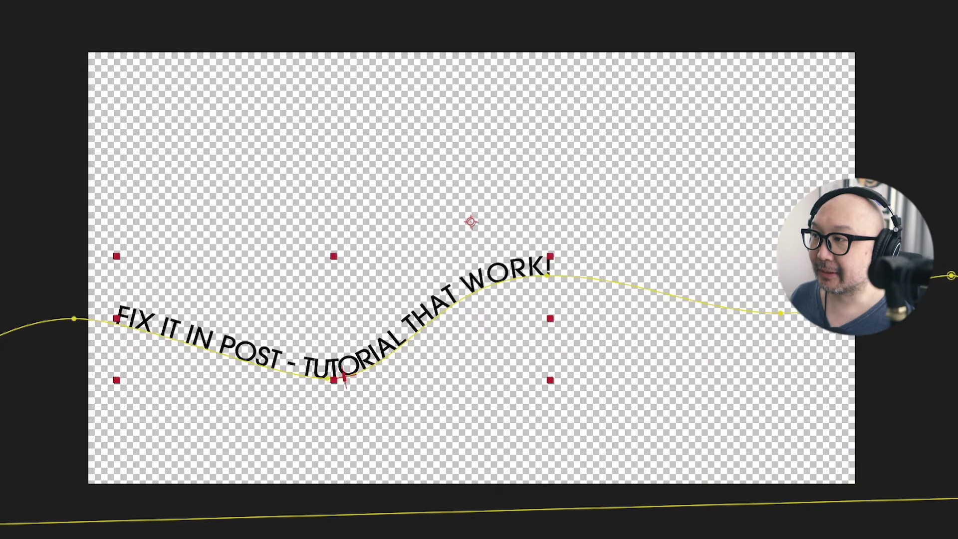
pyautogui.click(312, 396)
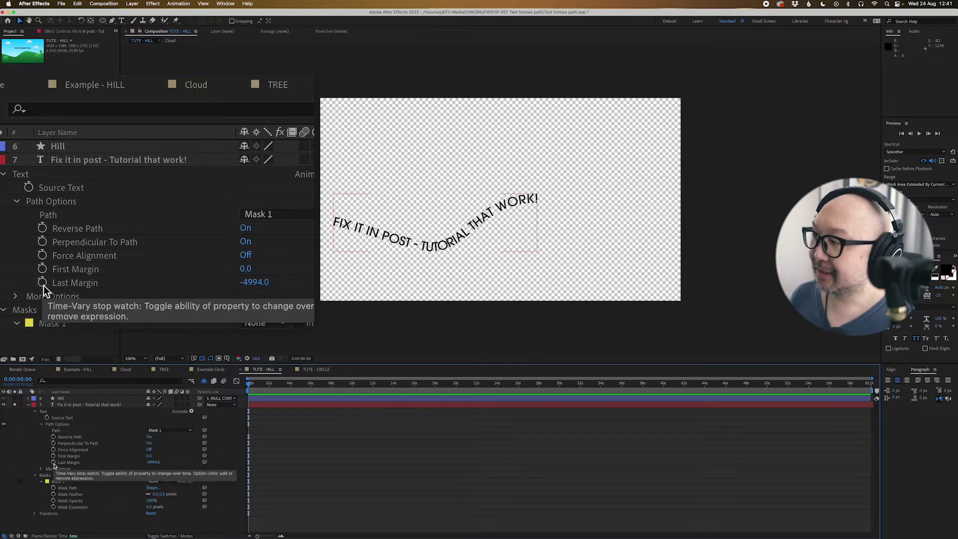
# Step: Keyframe Last Margin from -6300 at the start to a later value around three seconds
pyautogui.click(53, 462)
pyautogui.moveTo(147, 462); pyautogui.dragTo(102, 472)
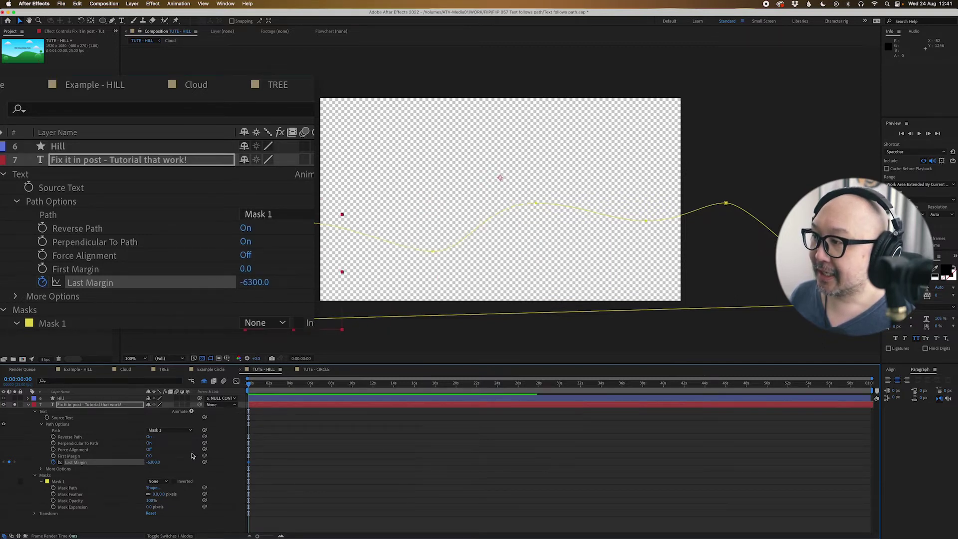
pyautogui.moveTo(271, 389); pyautogui.dragTo(285, 390)
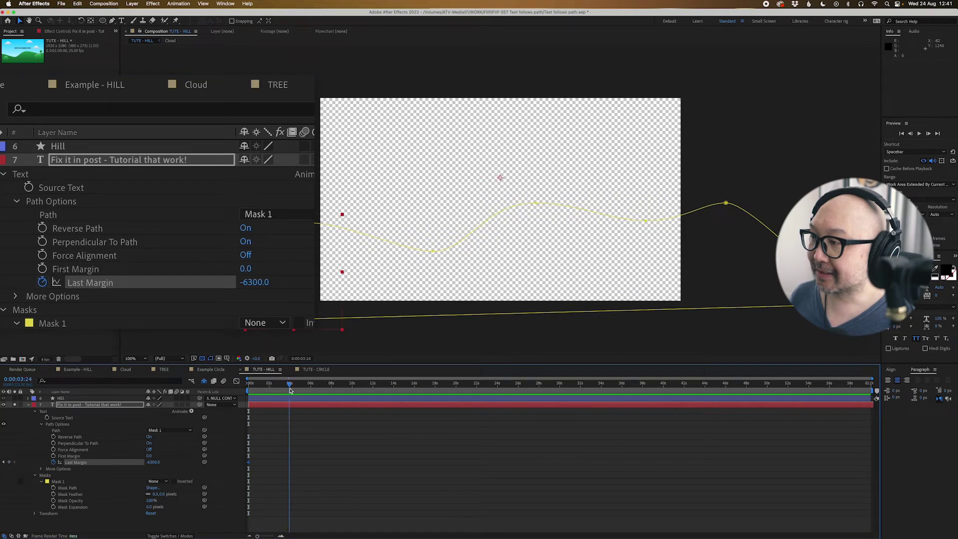
pyautogui.moveTo(155, 462); pyautogui.dragTo(308, 483)
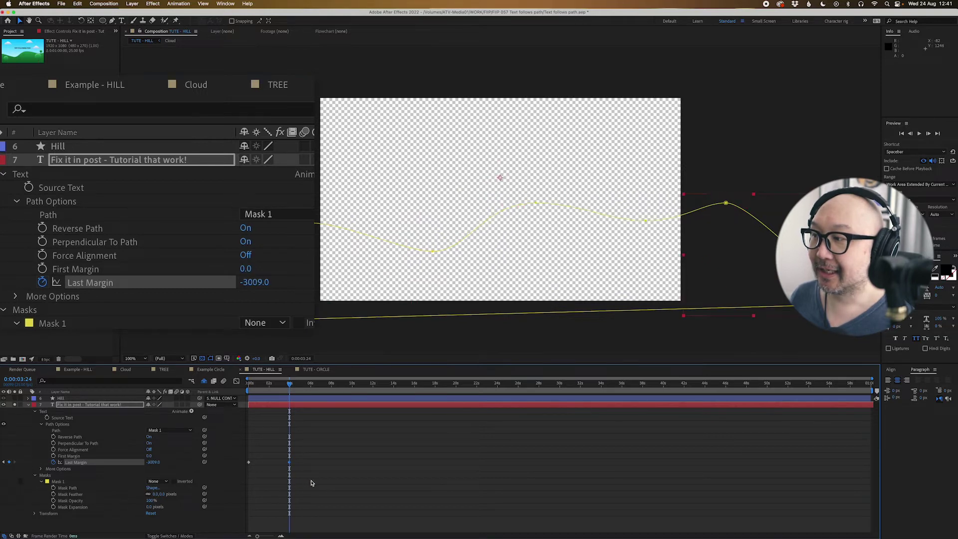
# Step: Preview the hill animation from the start with Solo turned off to show the full scene
pyautogui.press('Home')
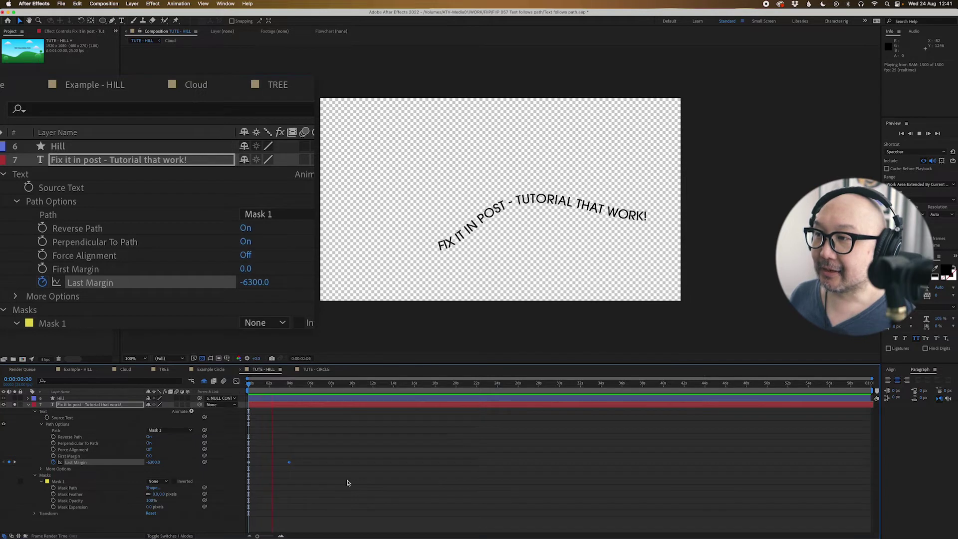
pyautogui.press('space')
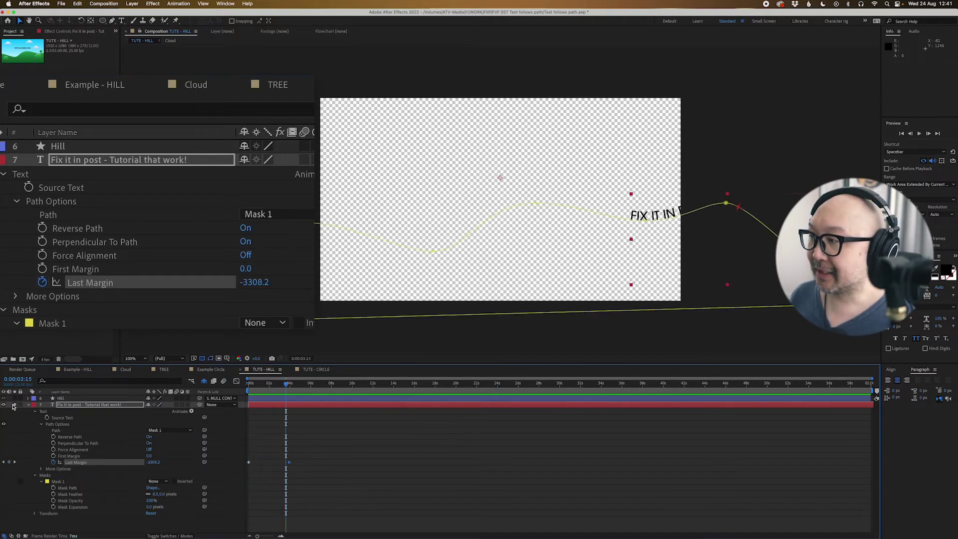
pyautogui.click(14, 405)
pyautogui.press('F2')
pyautogui.press('space')
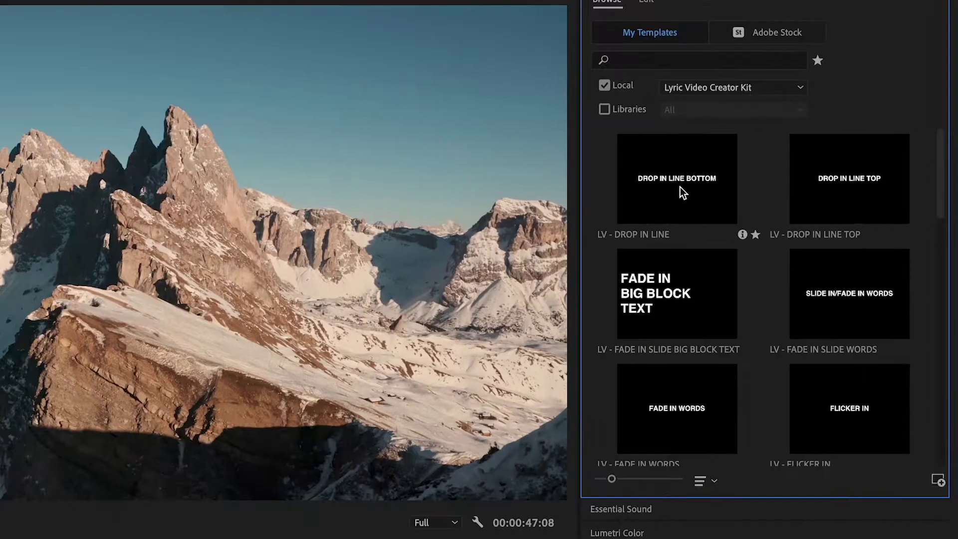
# Step: Drag a title template clip from the promo onto the timeline
pyautogui.moveTo(681, 187); pyautogui.dragTo(392, 377)
pyautogui.moveTo(330, 414); pyautogui.dragTo(330, 415)
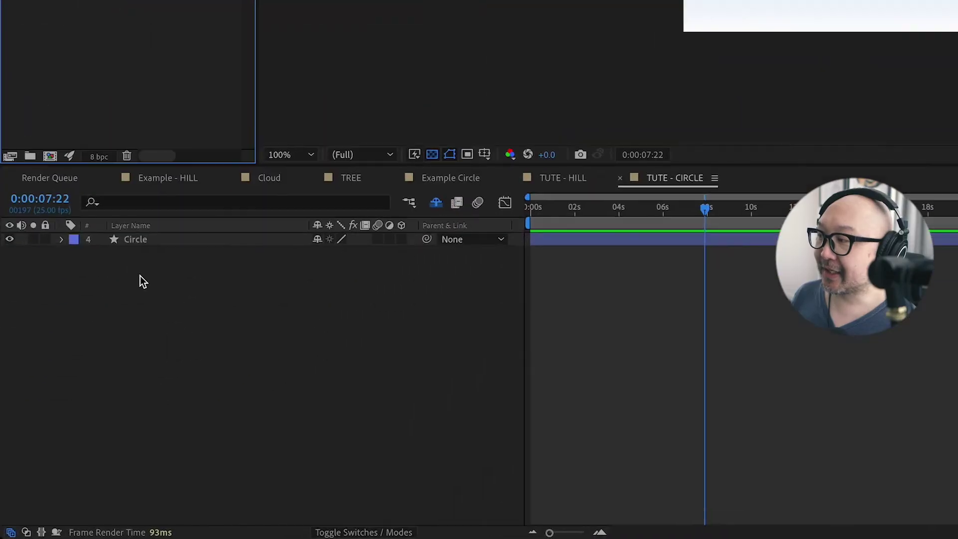
# Step: Inspect the Ellipse Path size of the Circle layer's ellipse group
pyautogui.click(61, 240)
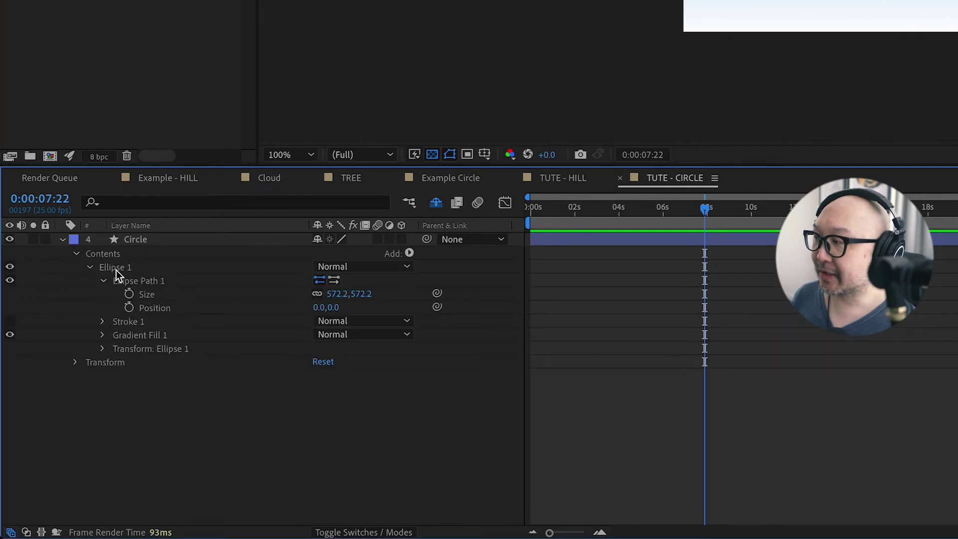
pyautogui.click(91, 268)
pyautogui.click(114, 267)
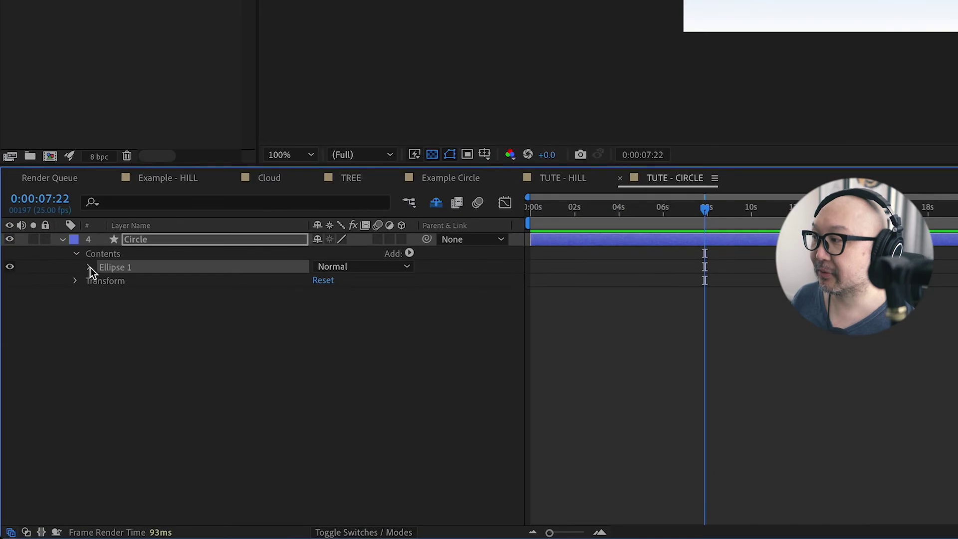
pyautogui.click(41, 410)
pyautogui.click(142, 281)
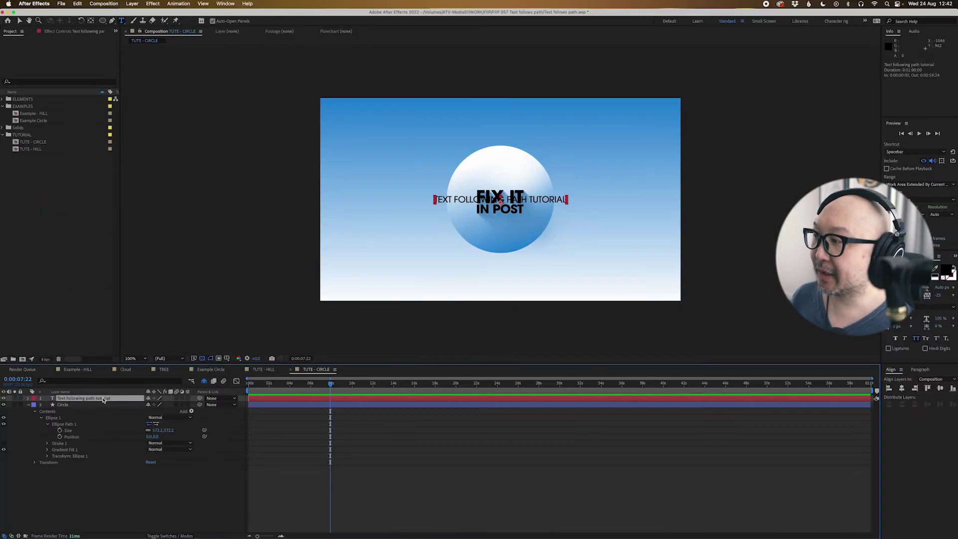
# Step: Draw an elliptical Mask 1 around the sphere on the 'Text following path tutorial' layer
pyautogui.click(233, 247)
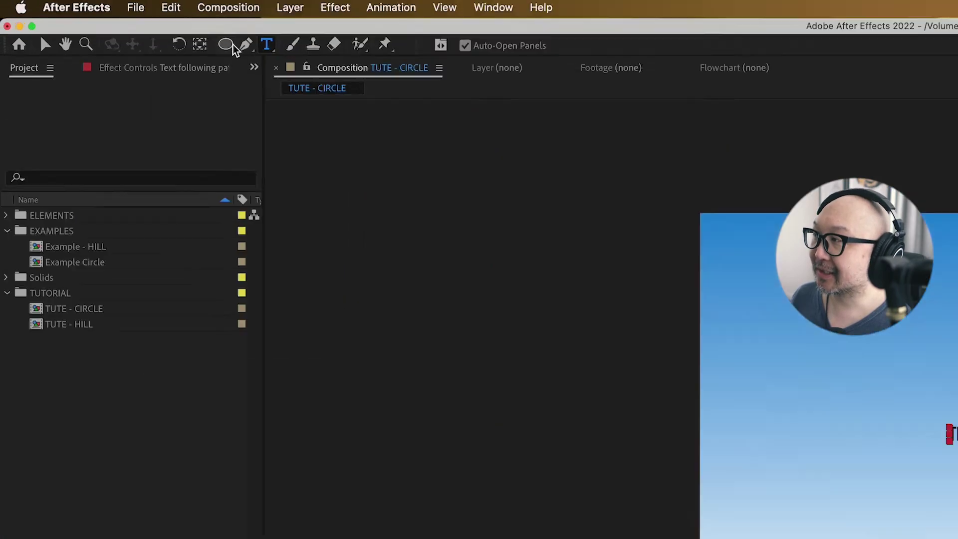
pyautogui.click(282, 56)
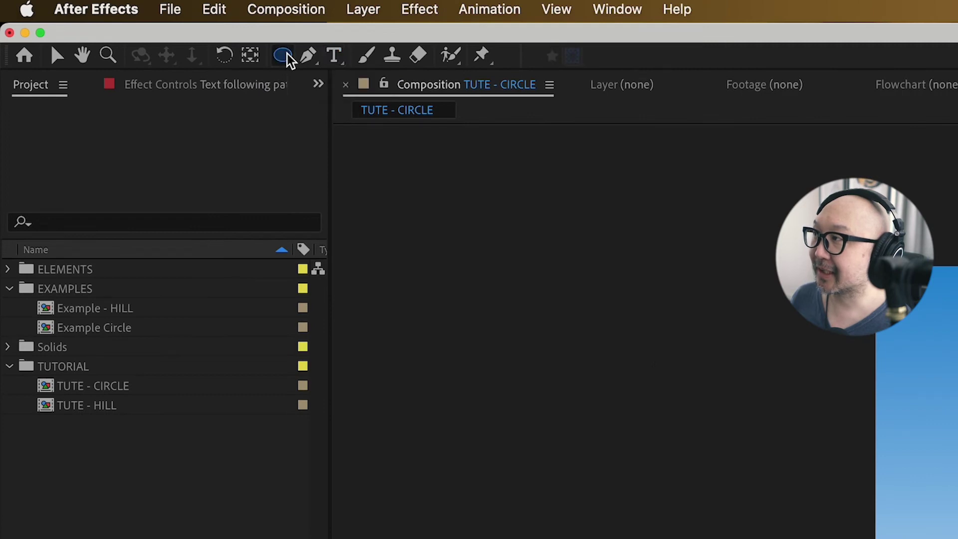
pyautogui.click(283, 55)
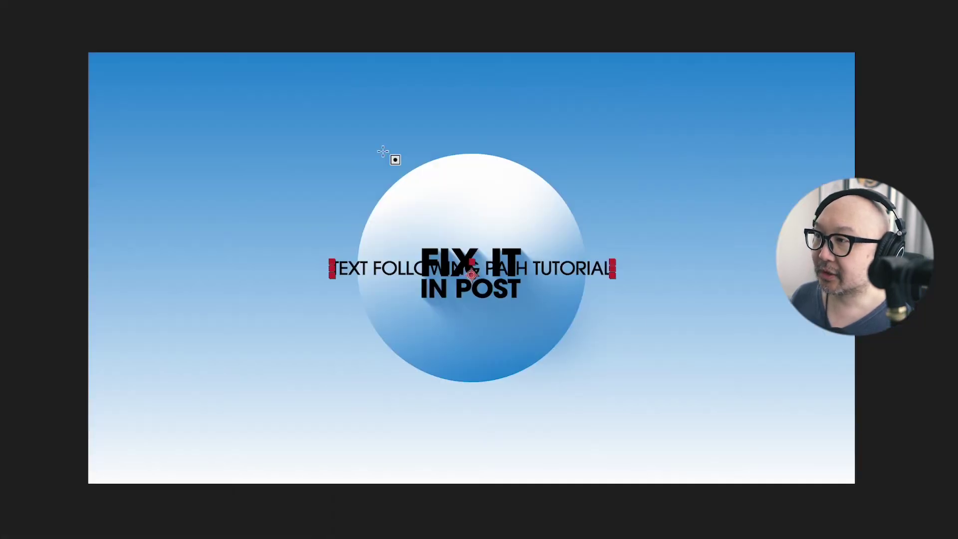
pyautogui.moveTo(347, 144)
pyautogui.mouseDown()
pyautogui.moveTo(408, 235)
pyautogui.moveTo(504, 347)
pyautogui.moveTo(556, 383)
pyautogui.moveTo(558, 370)
pyautogui.moveTo(588, 397)
pyautogui.mouseUp()
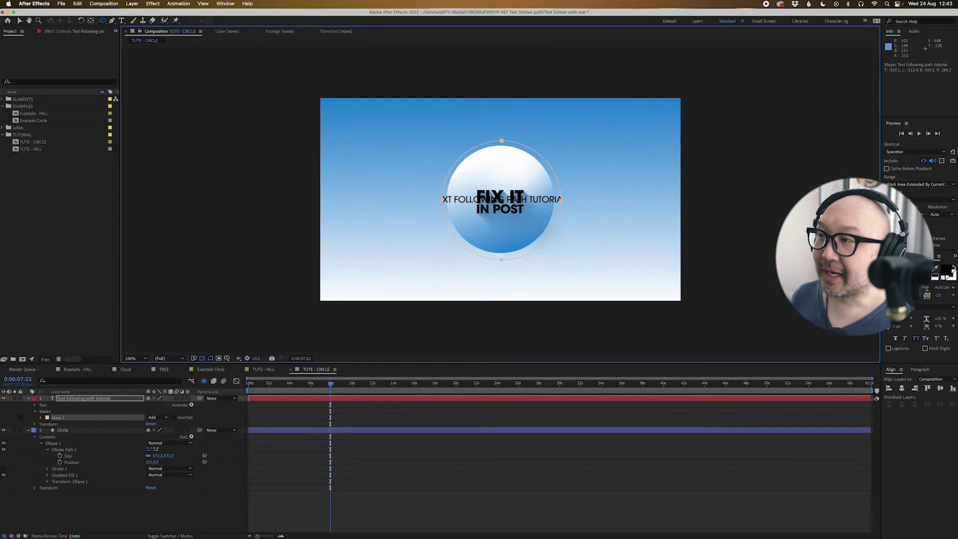
# Step: Switch to the Selection tool and turn on the Title/Action Safe guides
pyautogui.press('v')
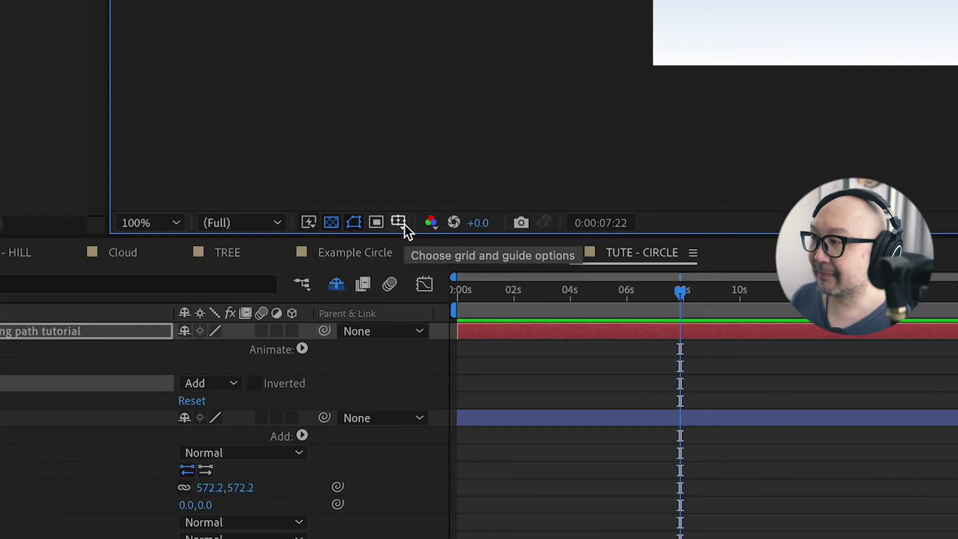
pyautogui.click(229, 359)
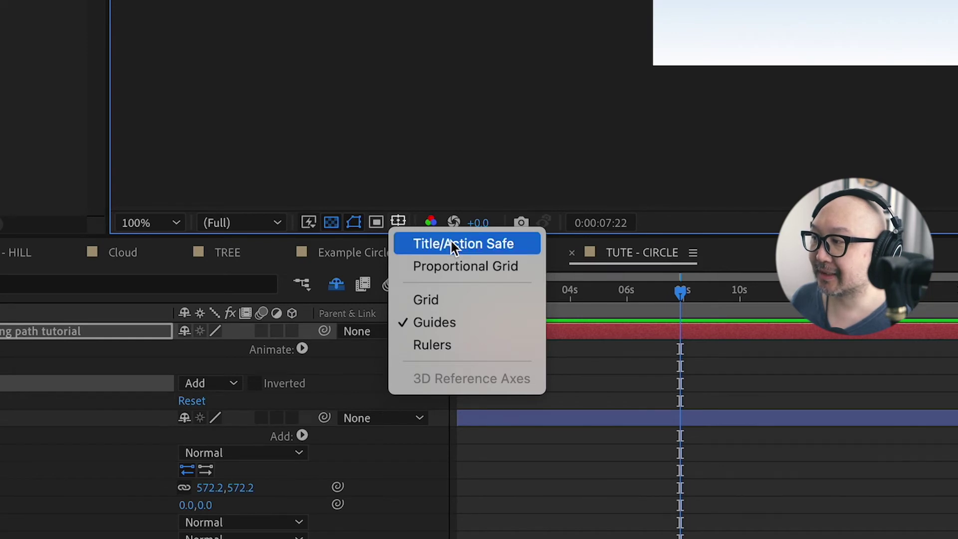
pyautogui.click(378, 131)
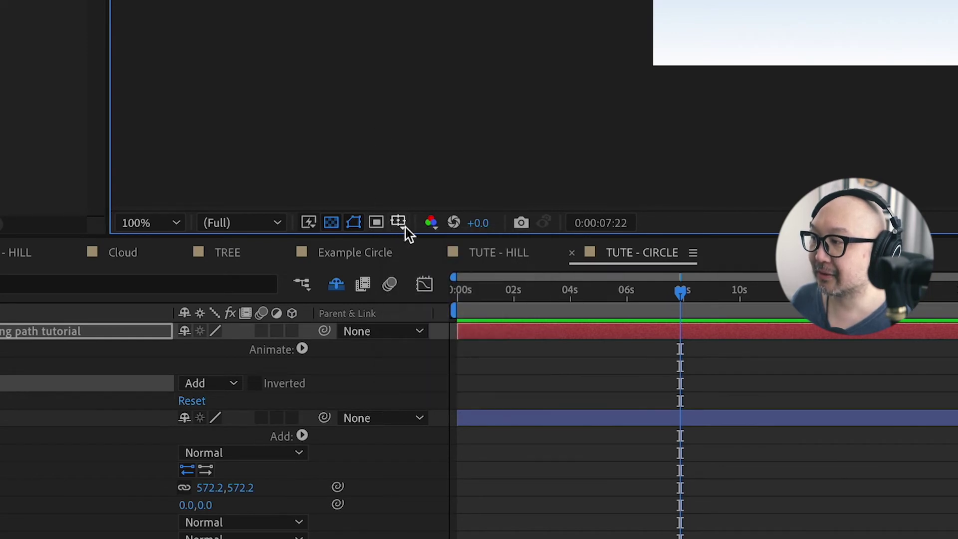
pyautogui.click(398, 223)
pyautogui.click(452, 244)
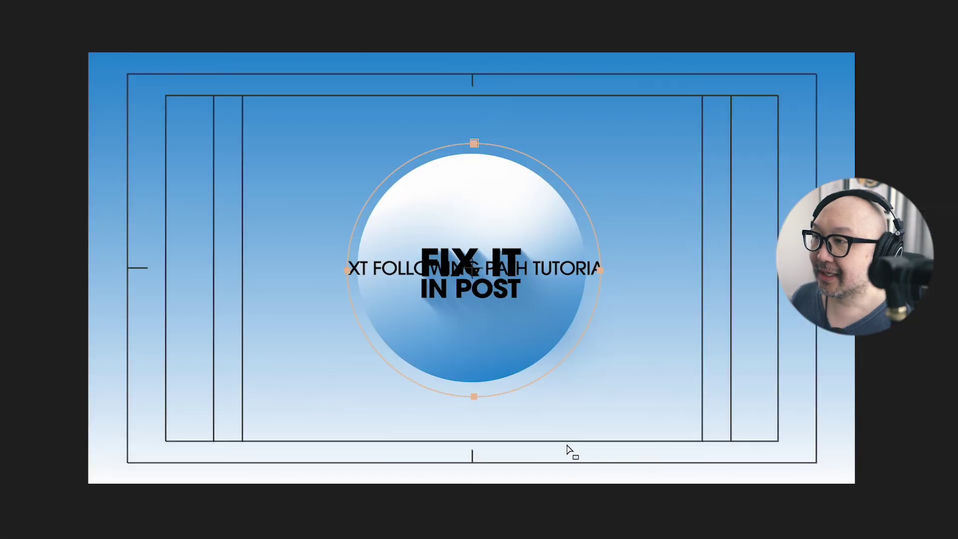
pyautogui.click(475, 396)
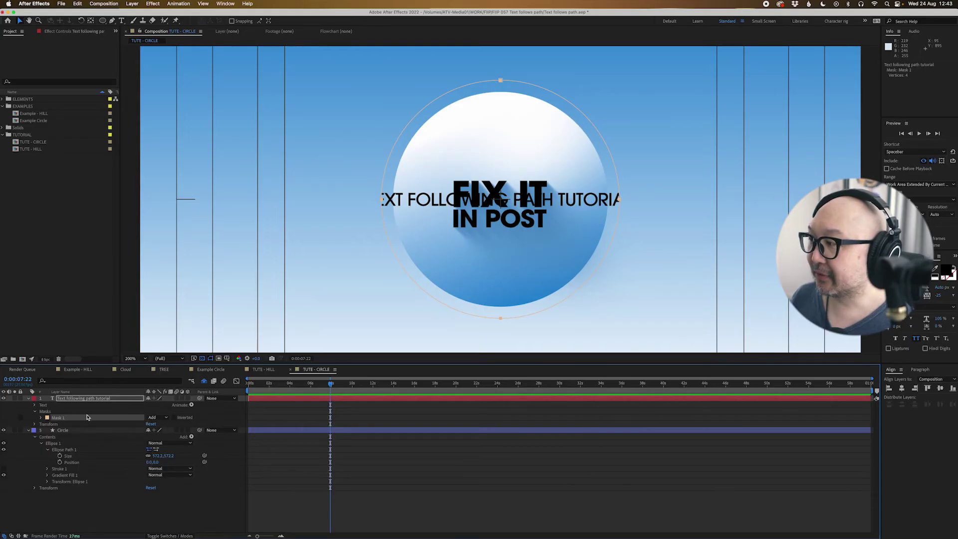
# Step: Set Mask 1's blending mode to None on the tutorial text layer
pyautogui.click(34, 404)
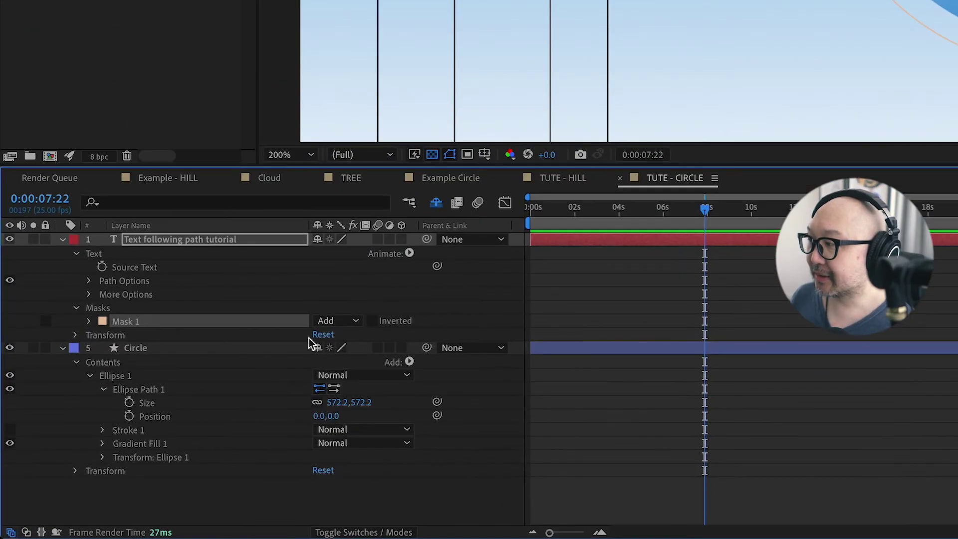
pyautogui.click(345, 324)
pyautogui.click(340, 336)
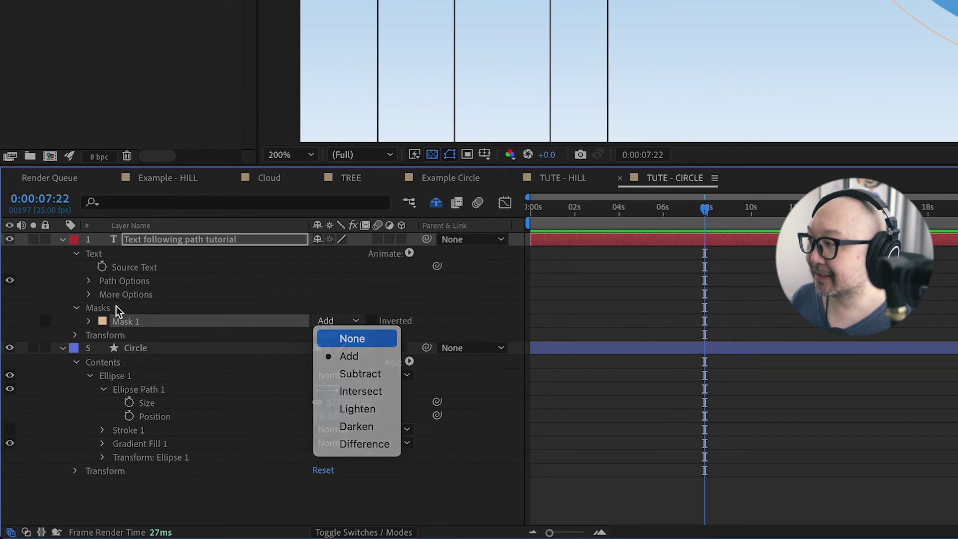
# Step: Make the text follow Mask 1 with Reverse Path on, undoing the Last Margin test
pyautogui.click(89, 280)
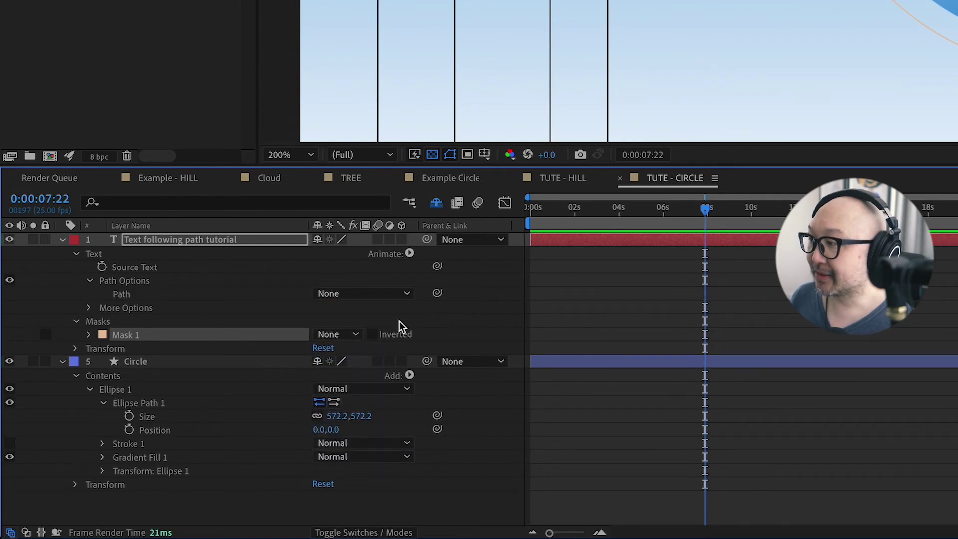
pyautogui.click(371, 294)
pyautogui.click(366, 336)
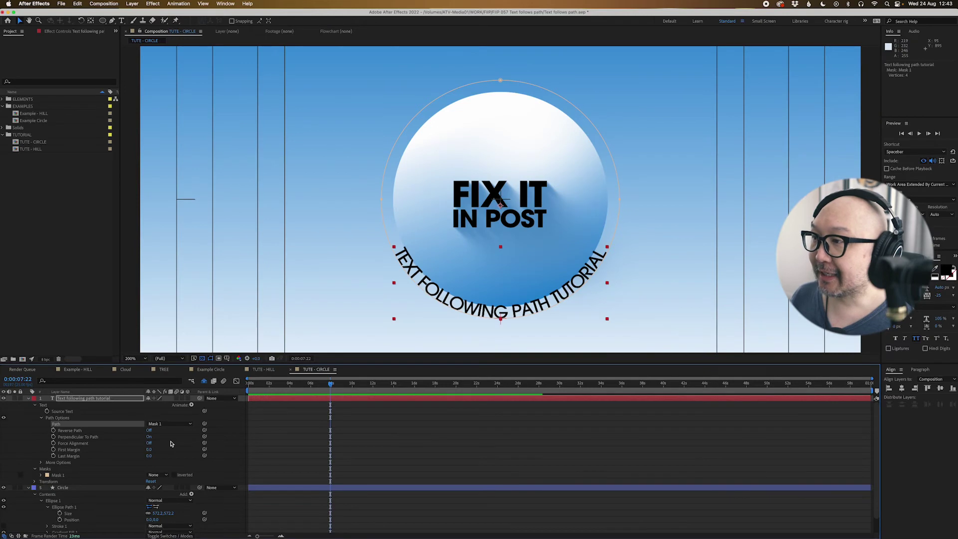
pyautogui.press(',')
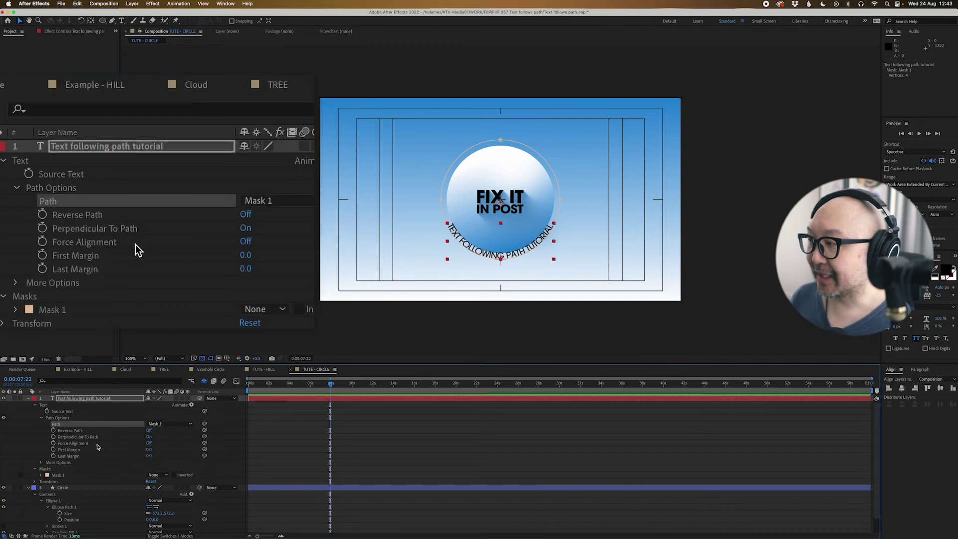
pyautogui.click(148, 432)
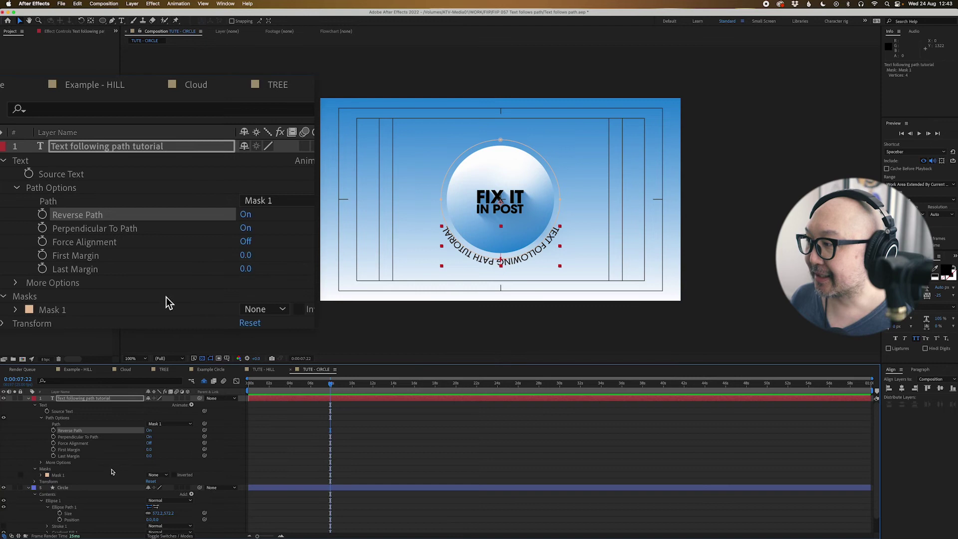
pyautogui.moveTo(150, 455); pyautogui.dragTo(378, 447)
pyautogui.press('super+z')
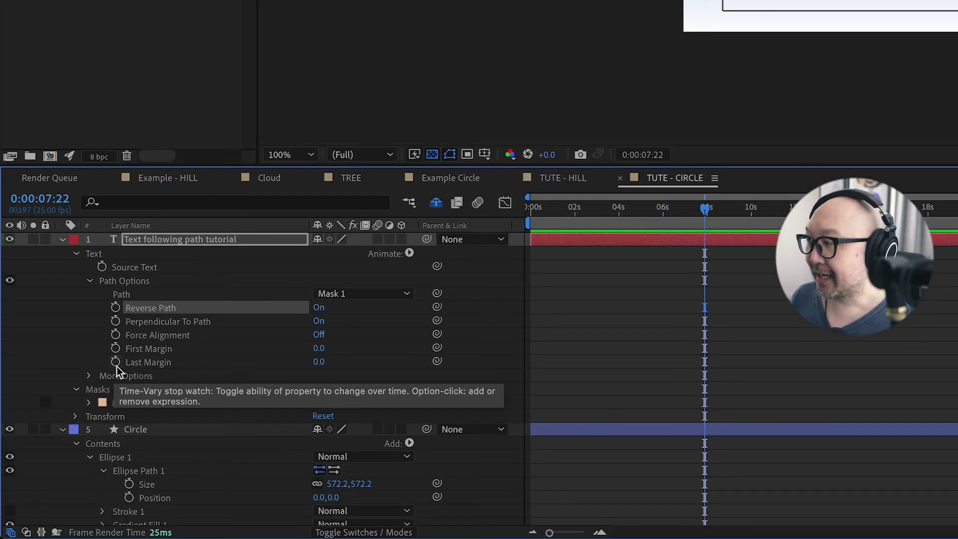
# Step: Add a time*100 expression to Last Margin, then change it to time*500
pyautogui.keyDown('alt'); pyautogui.click(116, 362); pyautogui.keyUp('alt')
pyautogui.write('time*1')
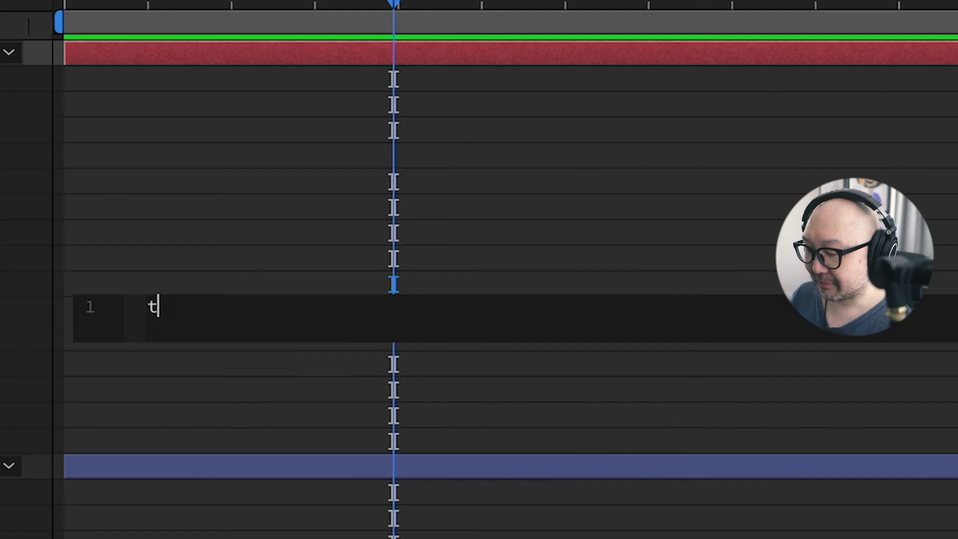
pyautogui.write('00')
pyautogui.press('KP_Enter')
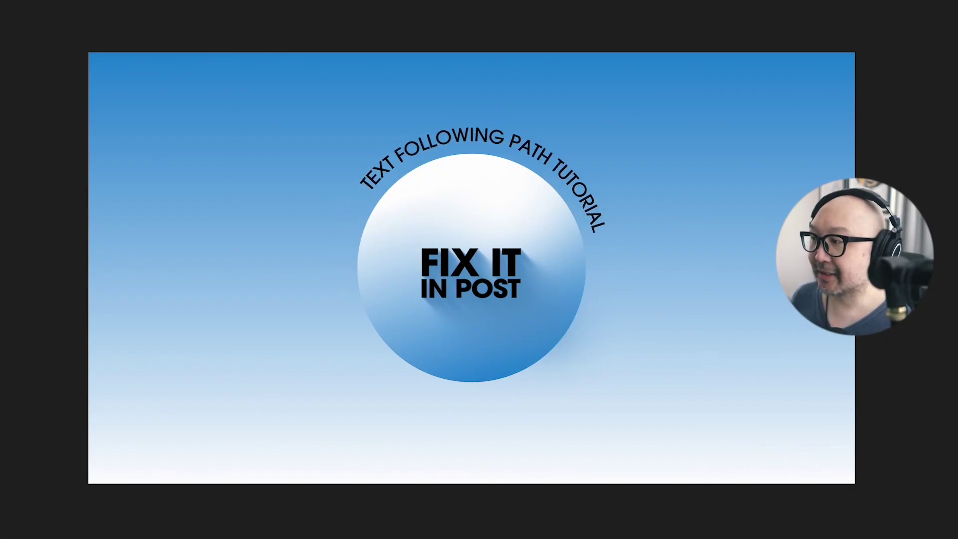
pyautogui.press('space')
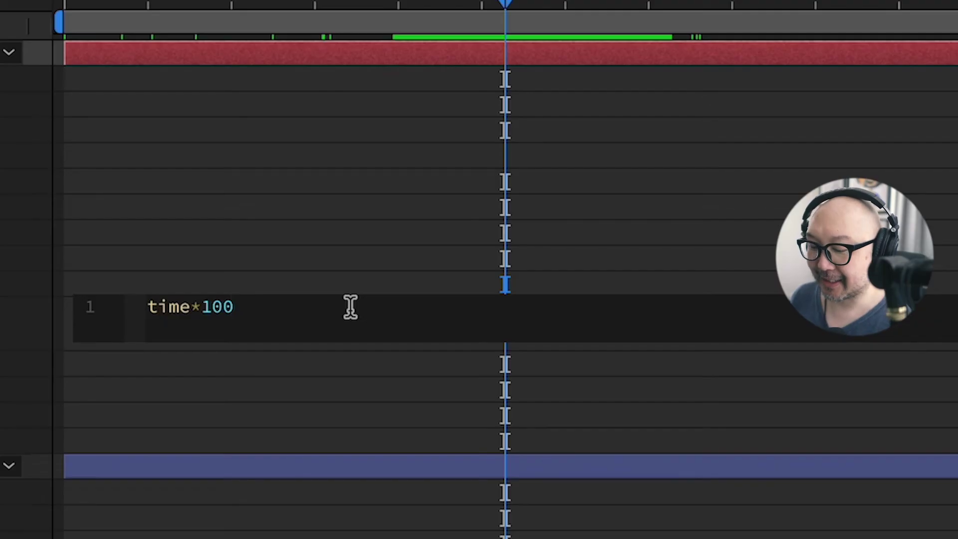
pyautogui.click(349, 306)
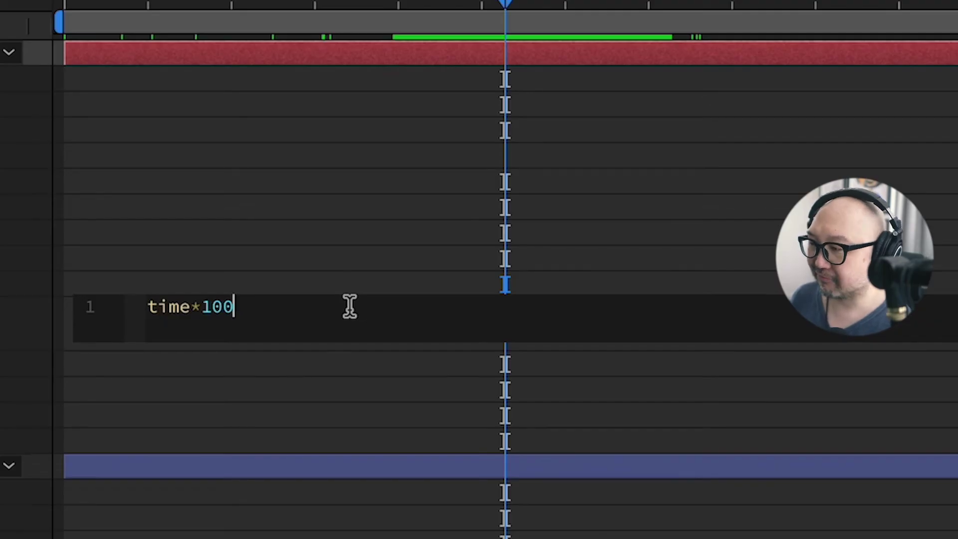
pyautogui.press('BackSpace')
pyautogui.press('BackSpace')
pyautogui.press('BackSpace')
pyautogui.write('500')
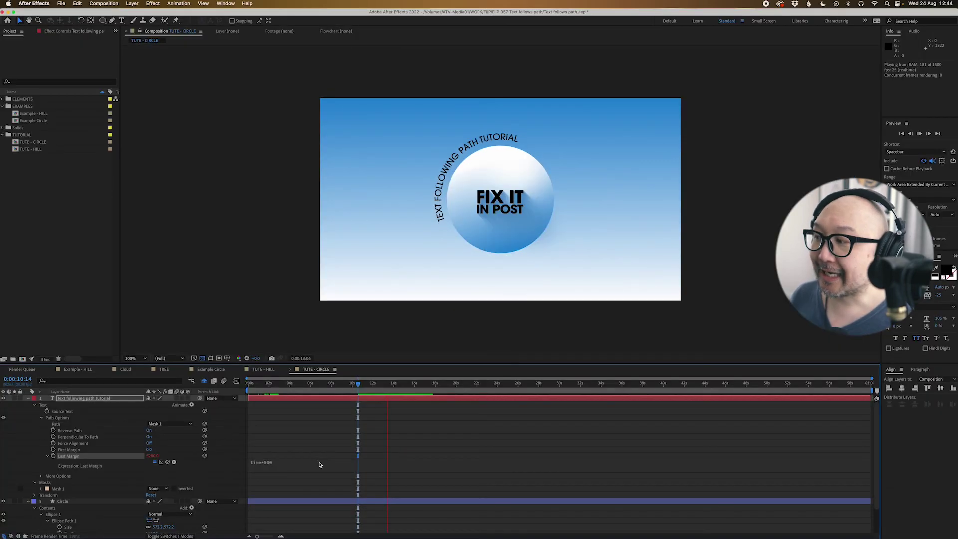
# Step: Scrub the timeline, then preview the orbiting text from the start
pyautogui.press('space')
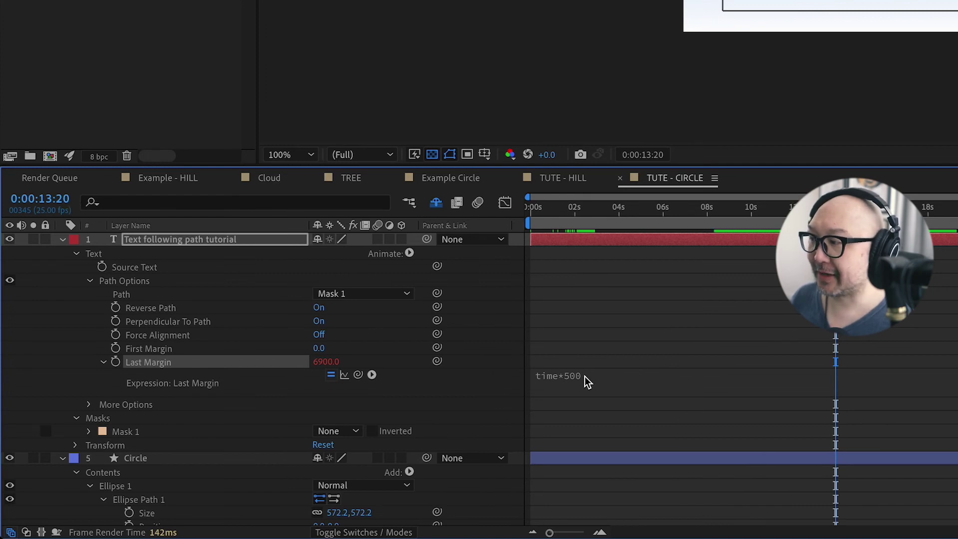
pyautogui.click(552, 214)
pyautogui.moveTo(559, 219); pyautogui.dragTo(587, 220)
pyautogui.click(601, 208)
pyautogui.press('Home')
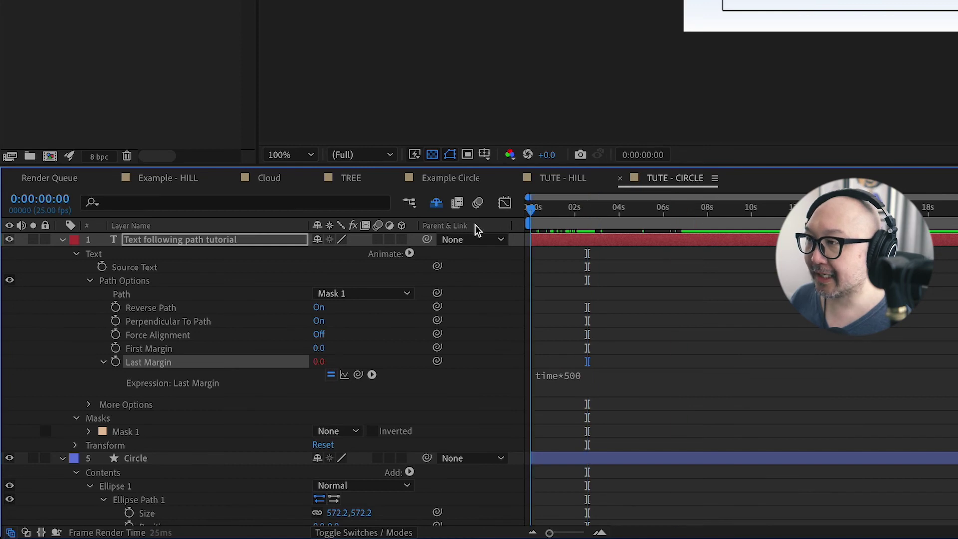
pyautogui.press('space')
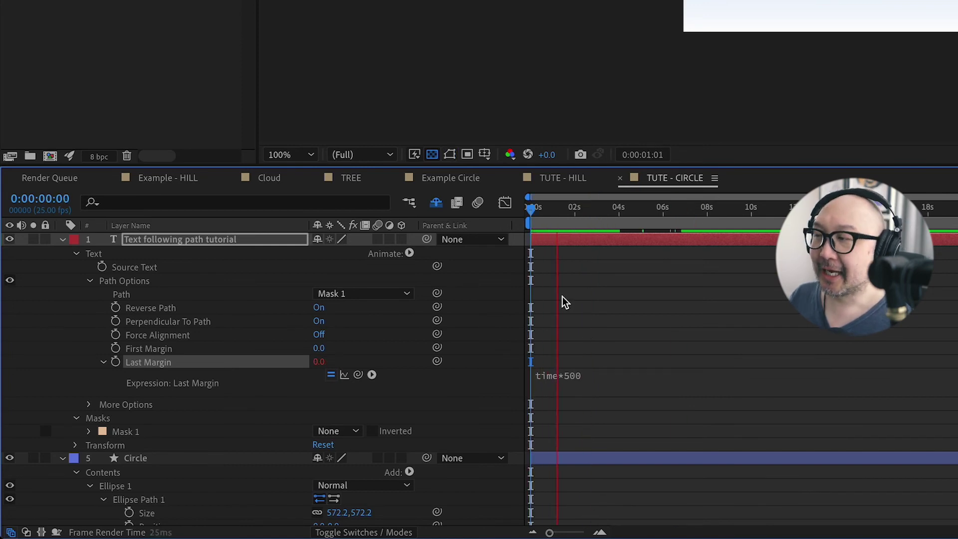